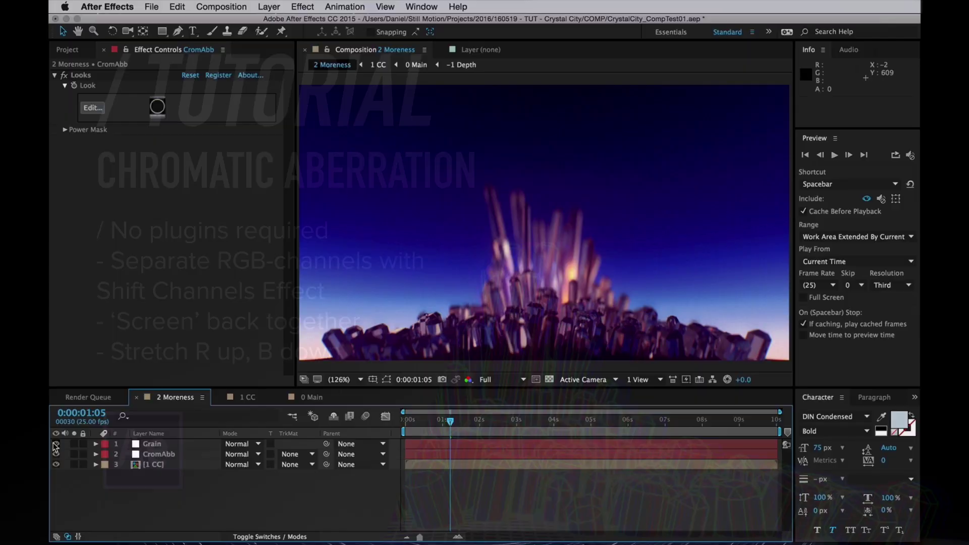
# Step: Turn off the Grain layer's visibility in the 2 Moreness timeline
pyautogui.click(56, 444)
# Step: Hide the CromAbb layer and duplicate the [1 CC] layer twice with Cmd+D
pyautogui.click(56, 454)
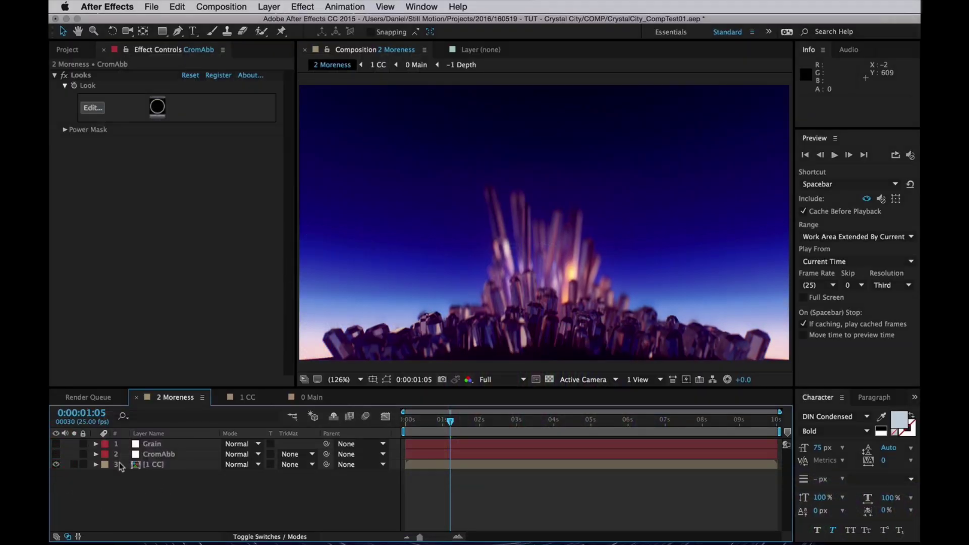
pyautogui.click(191, 465)
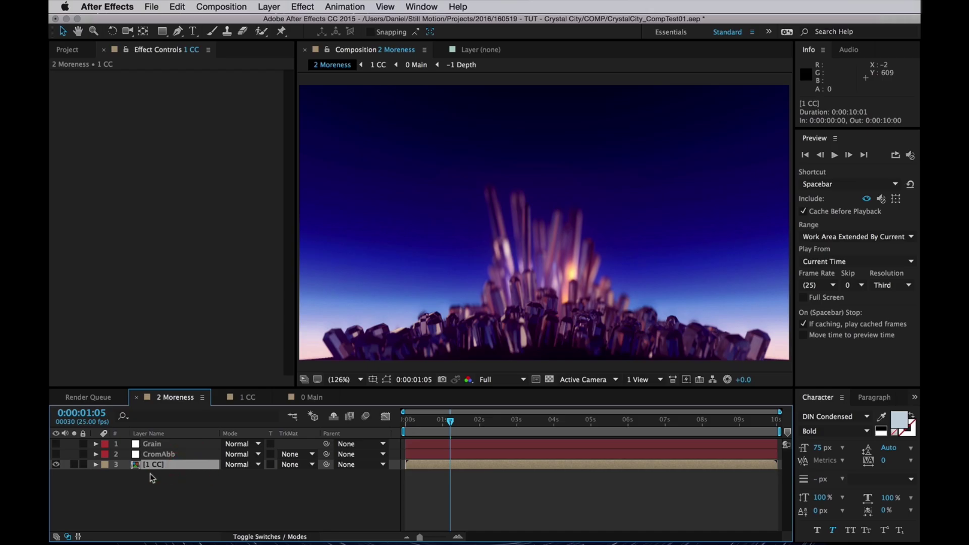
pyautogui.keyDown('super'); pyautogui.click(176, 481); pyautogui.keyUp('super')
pyautogui.click(176, 464)
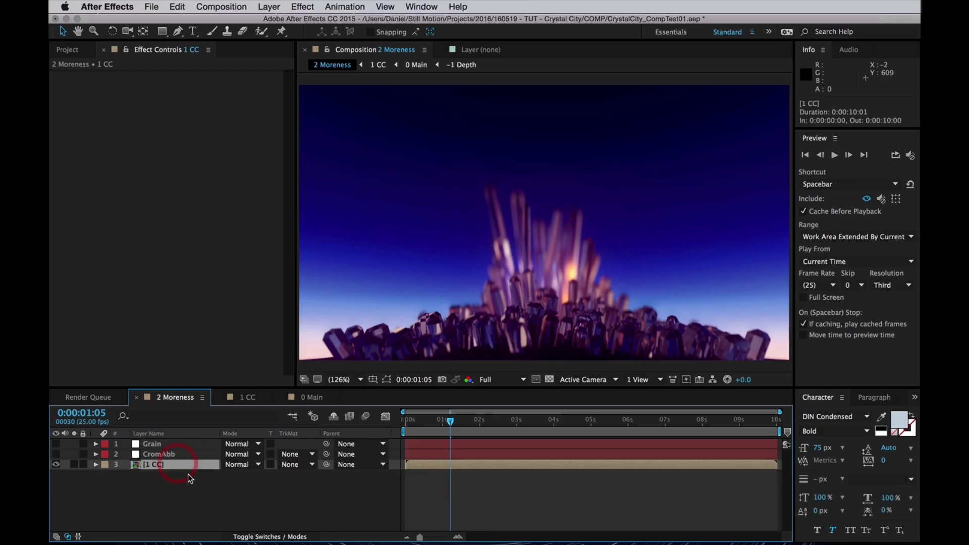
pyautogui.click(79, 476)
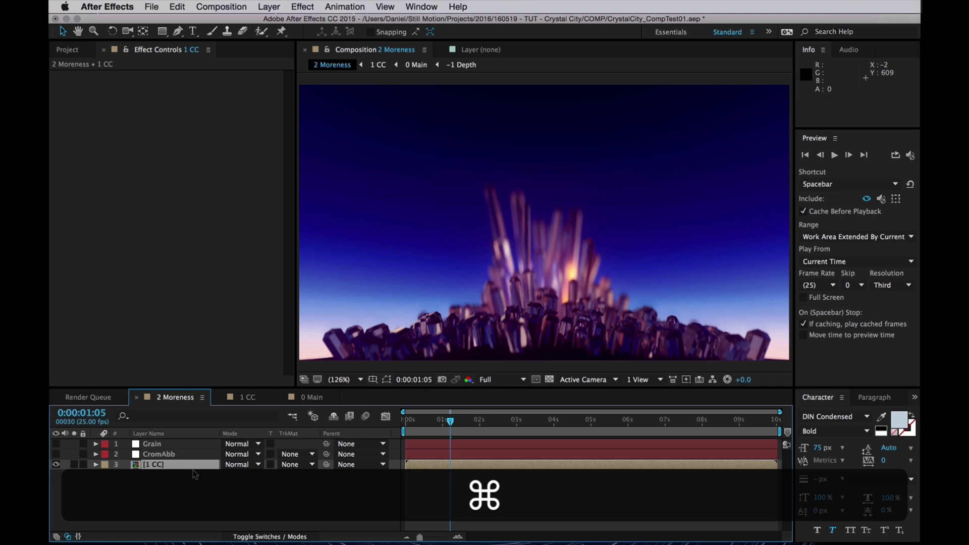
pyautogui.press('super+d')
pyautogui.press('super+d')
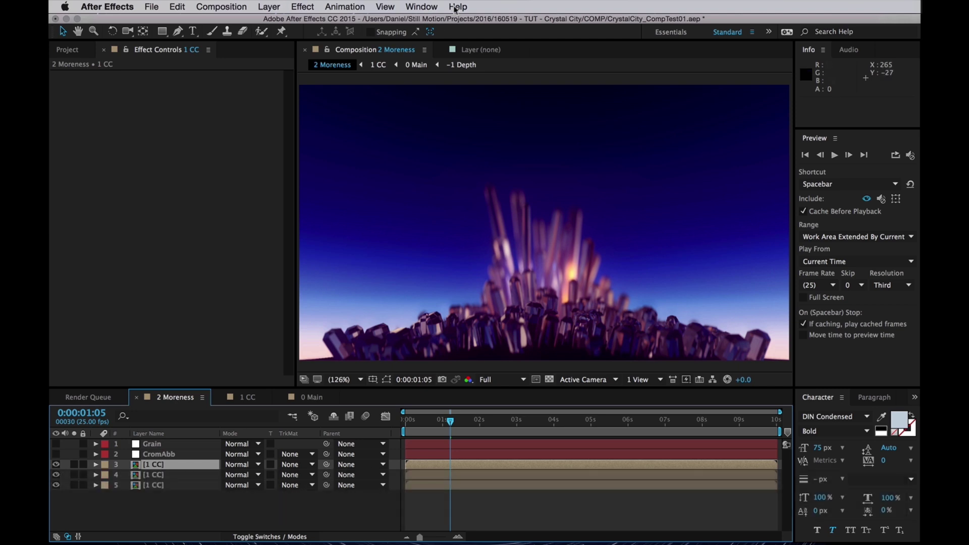
# Step: Apply Shift Channels to the top [1 CC] copy through the search, and solo it
pyautogui.click(458, 7)
pyautogui.write('grain')
pyautogui.write('shift ch')
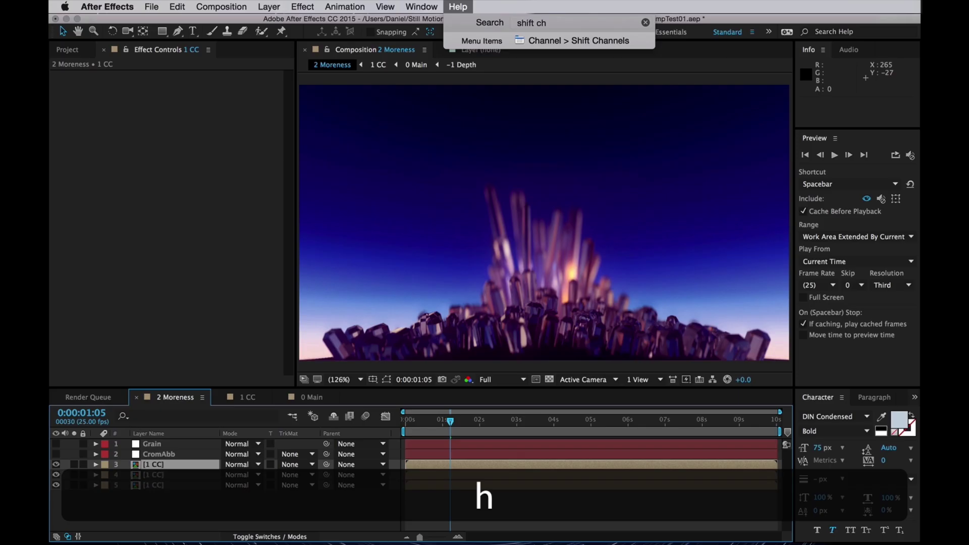
pyautogui.press('Down')
pyautogui.press('Return')
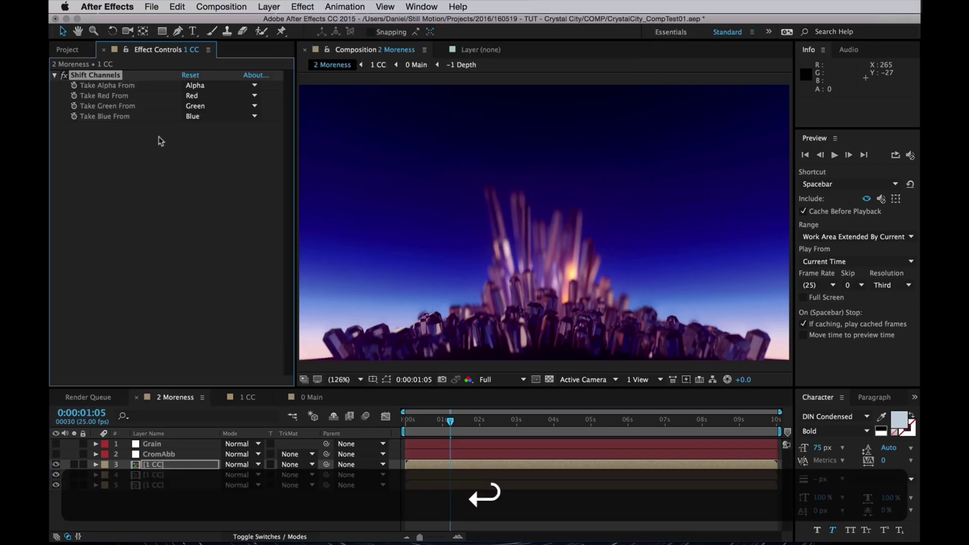
pyautogui.click(74, 464)
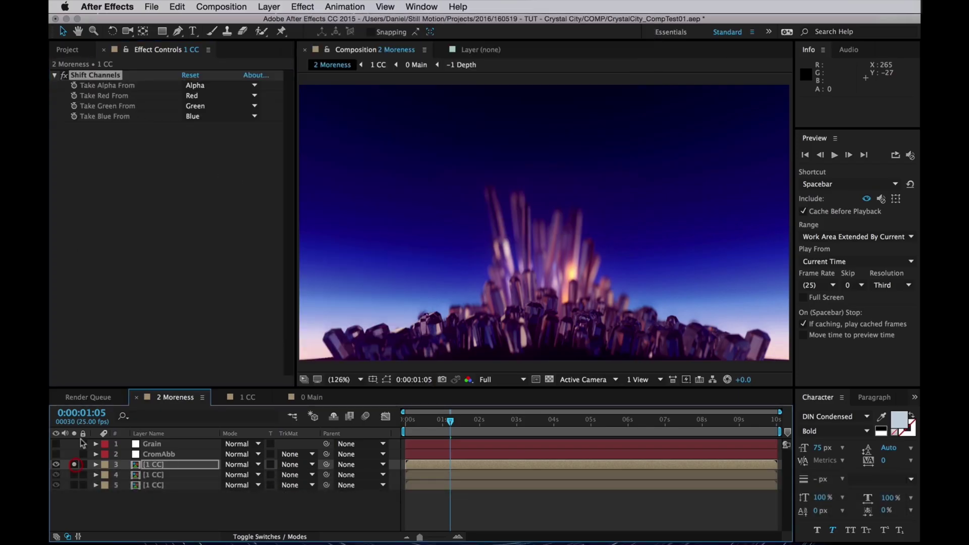
# Step: Set Take Green From and Take Blue From to Full Off, leaving only red
pyautogui.click(210, 110)
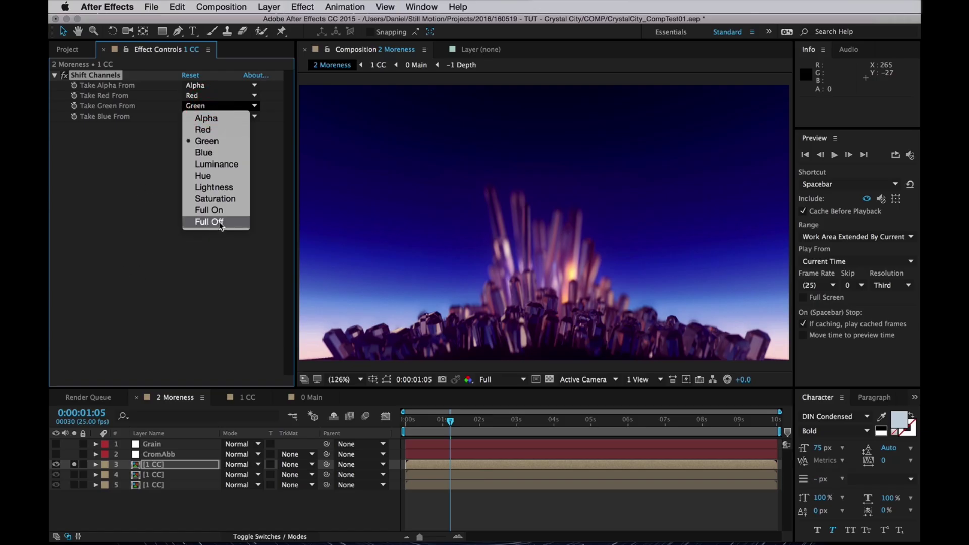
pyautogui.click(219, 225)
pyautogui.click(204, 121)
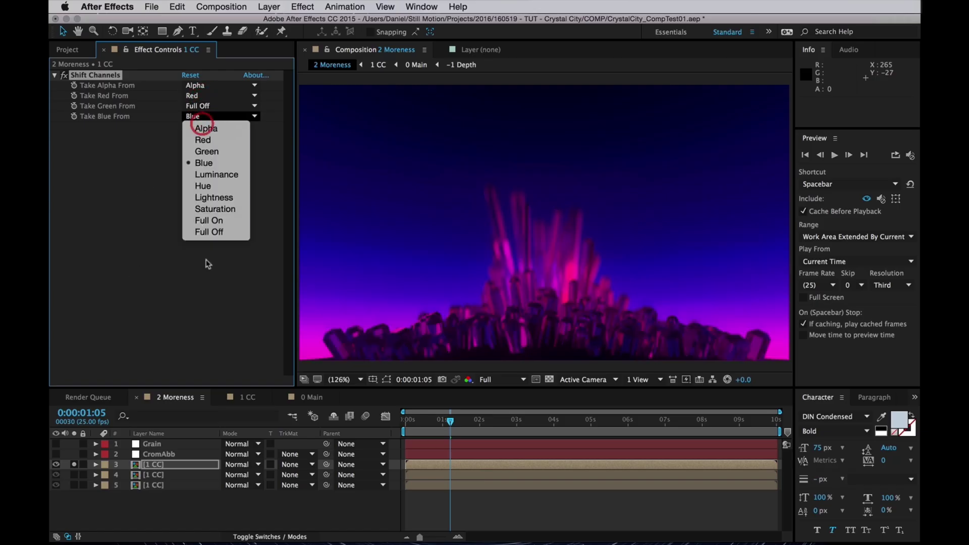
pyautogui.click(209, 231)
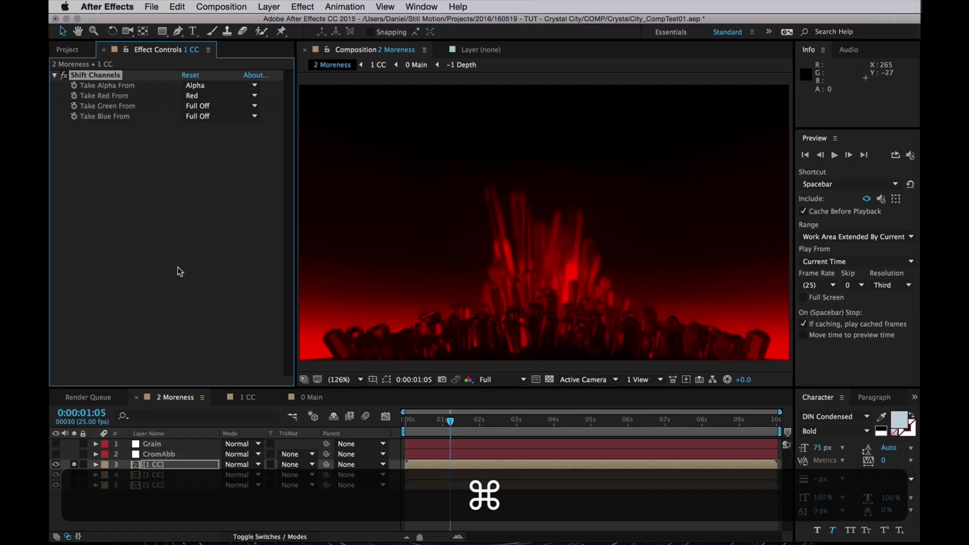
# Step: Paste Shift Channels onto the second copy with Red Full Off and Green restored
pyautogui.press('super+c')
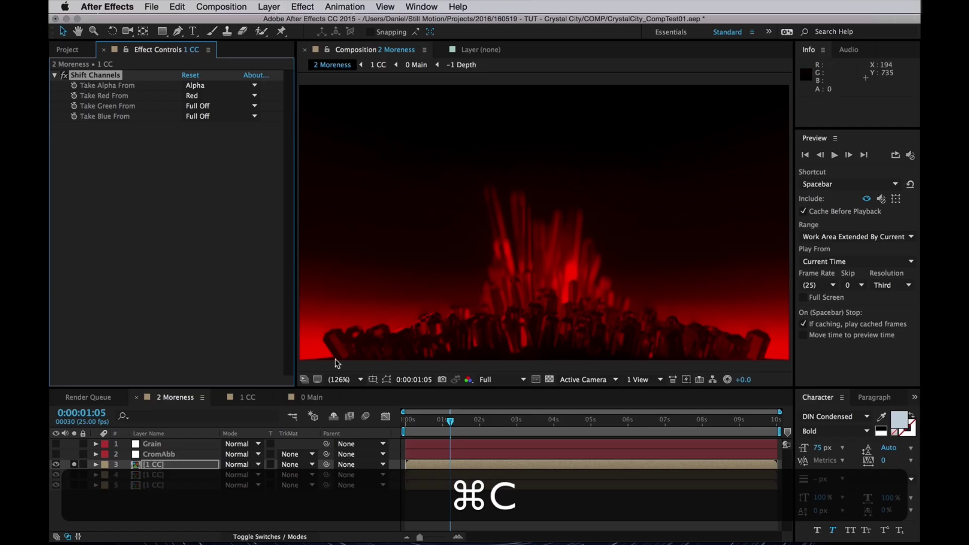
pyautogui.click(151, 475)
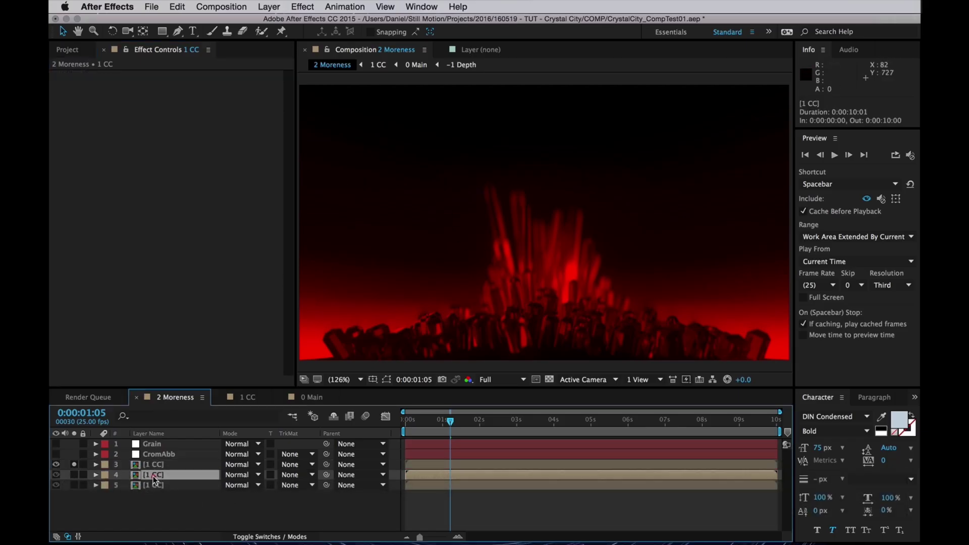
pyautogui.click(74, 464)
pyautogui.press('super+v')
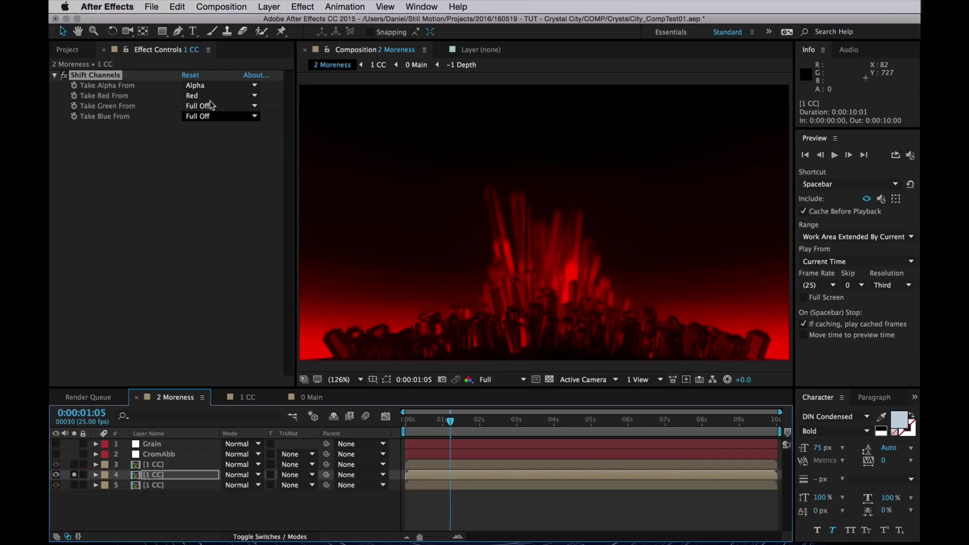
pyautogui.click(204, 96)
pyautogui.click(211, 210)
pyautogui.click(204, 104)
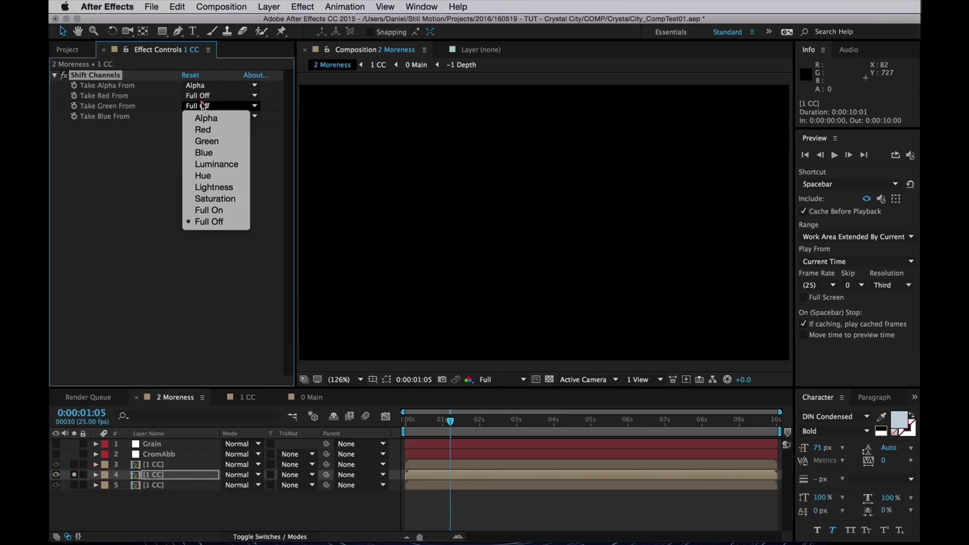
pyautogui.click(208, 140)
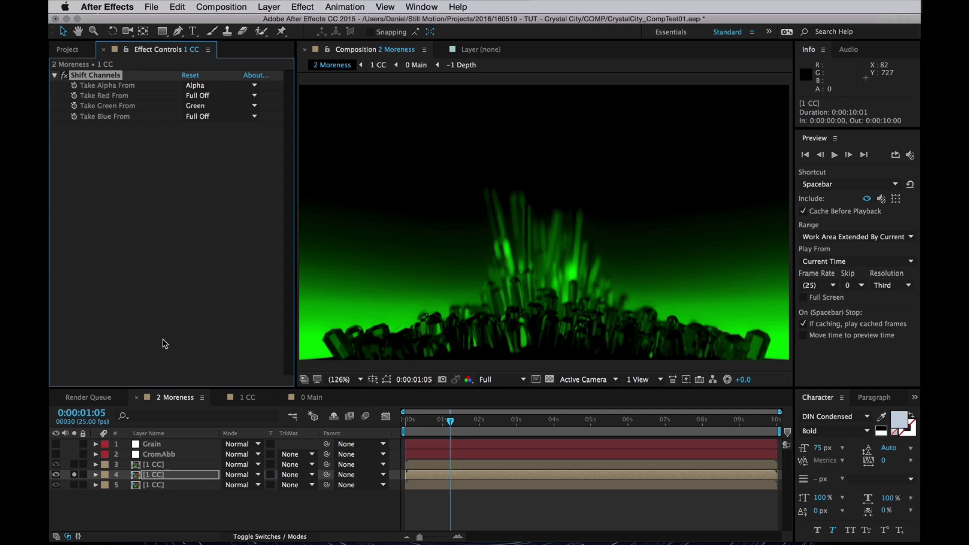
# Step: Paste Shift Channels onto the third copy with Red and Green Full Off and Blue restored
pyautogui.press('super+c')
pyautogui.click(170, 485)
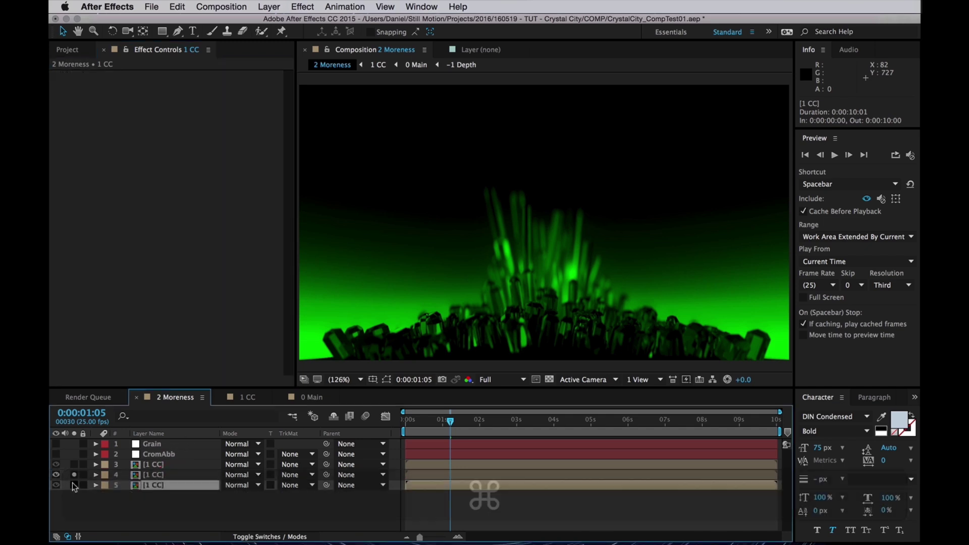
pyautogui.keyDown('super'); pyautogui.click(74, 484); pyautogui.keyUp('super')
pyautogui.press('super+v')
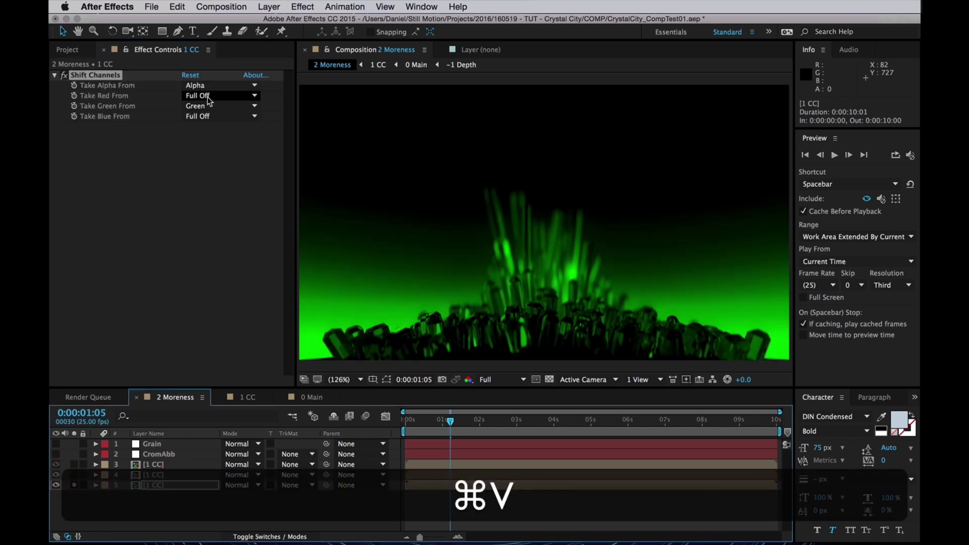
pyautogui.click(208, 106)
pyautogui.click(211, 220)
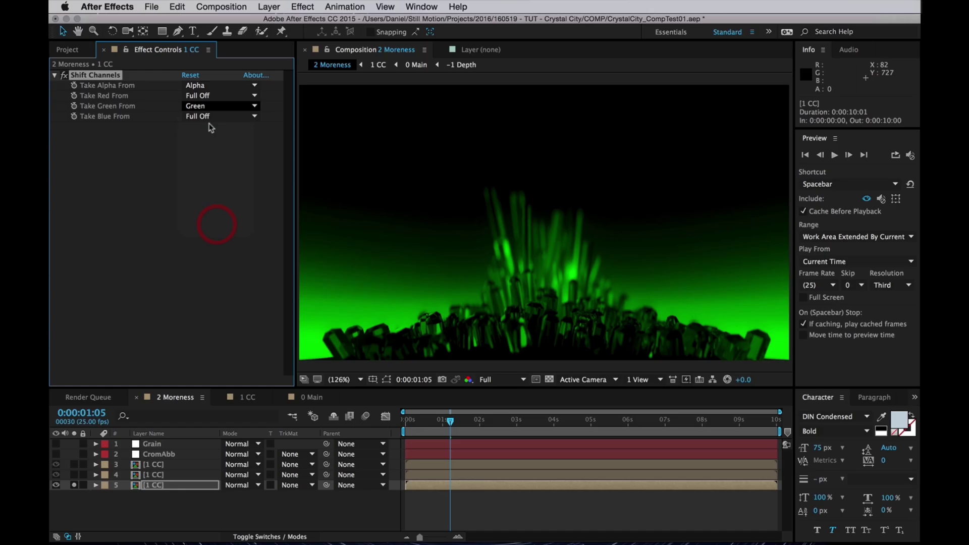
pyautogui.click(207, 116)
pyautogui.click(204, 162)
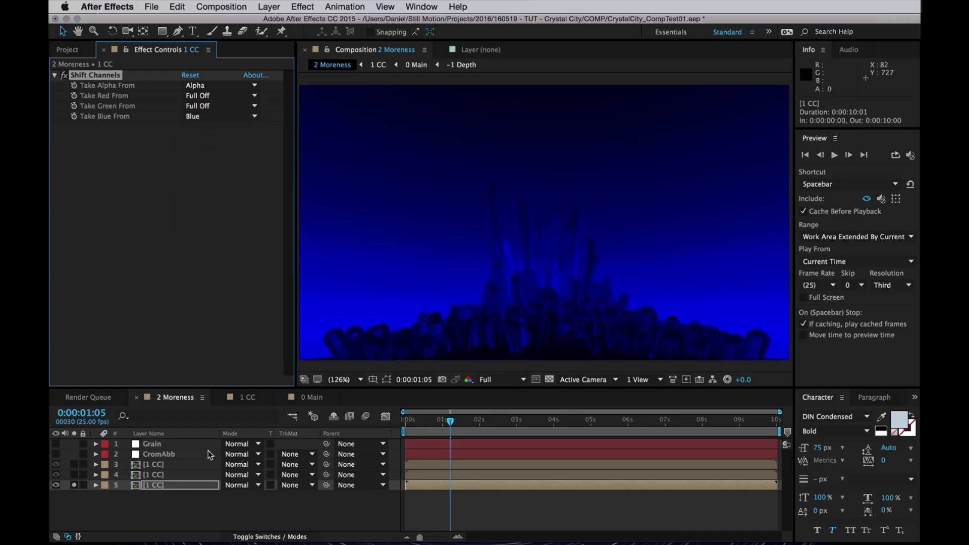
# Step: Toggle solo switches to compare the green and blue channel copies
pyautogui.click(74, 485)
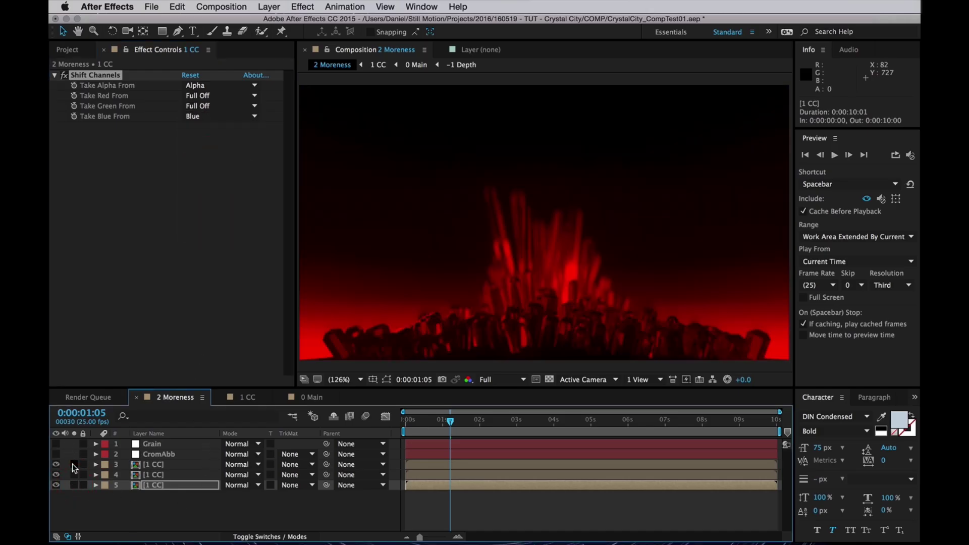
pyautogui.click(73, 470)
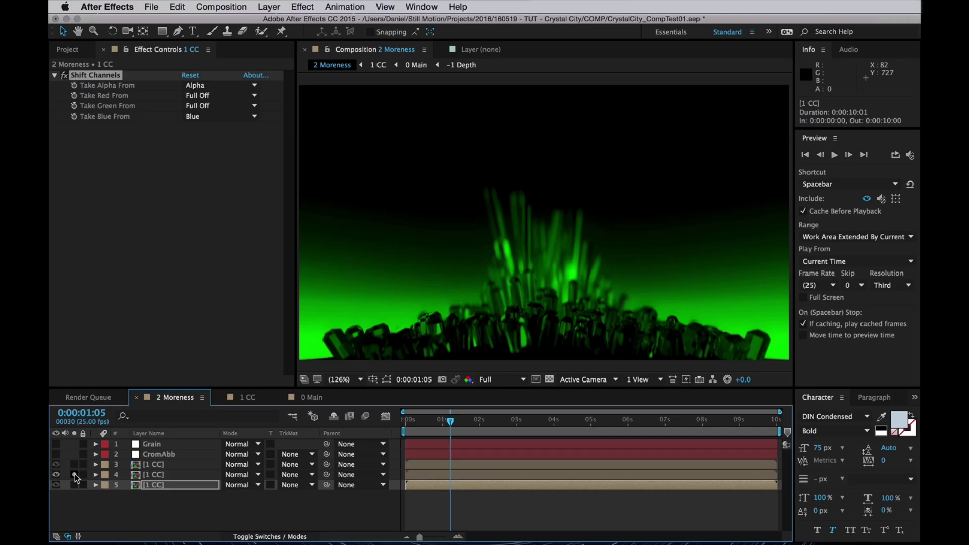
pyautogui.click(74, 485)
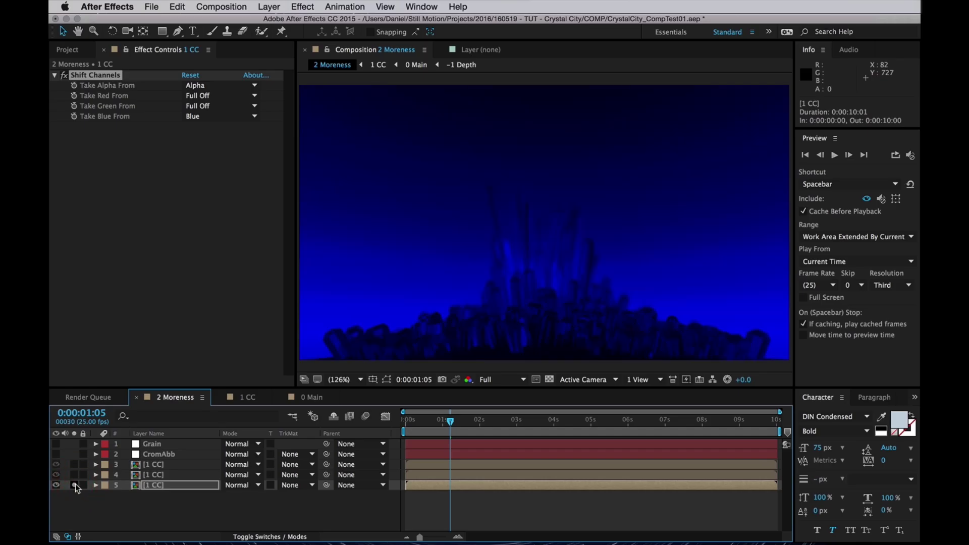
# Step: Unsolo the copies and set all three channel layers to Screen blending mode
pyautogui.click(74, 485)
pyautogui.moveTo(170, 501); pyautogui.dragTo(165, 461)
pyautogui.click(259, 462)
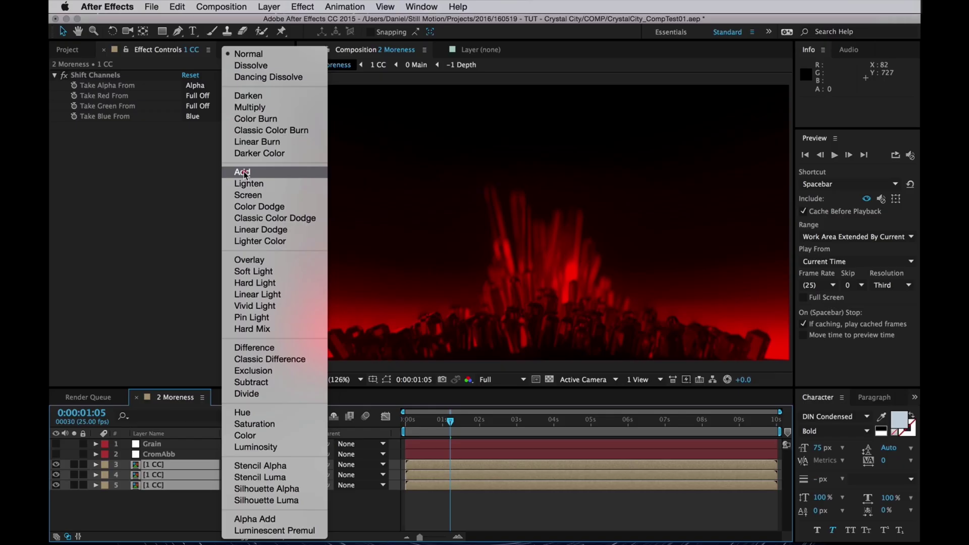
pyautogui.click(249, 197)
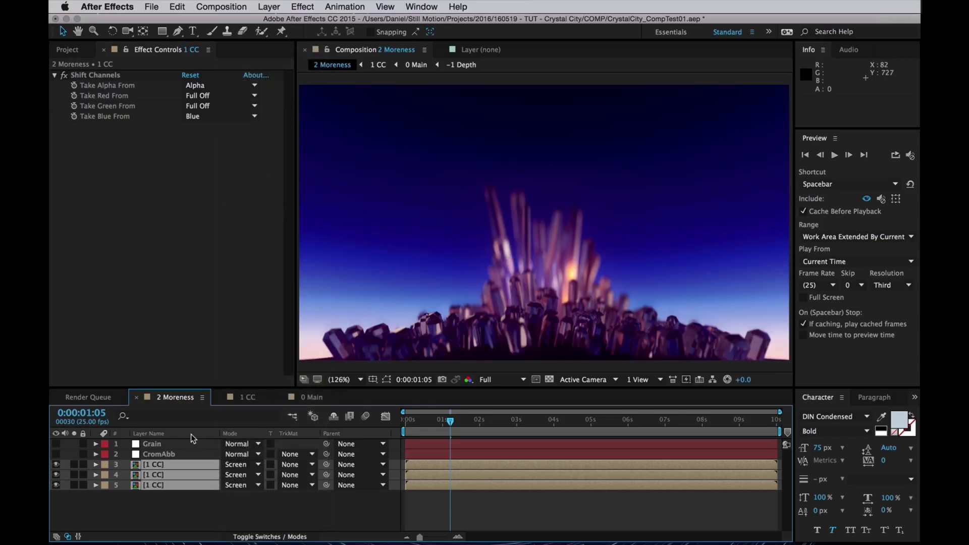
pyautogui.click(181, 522)
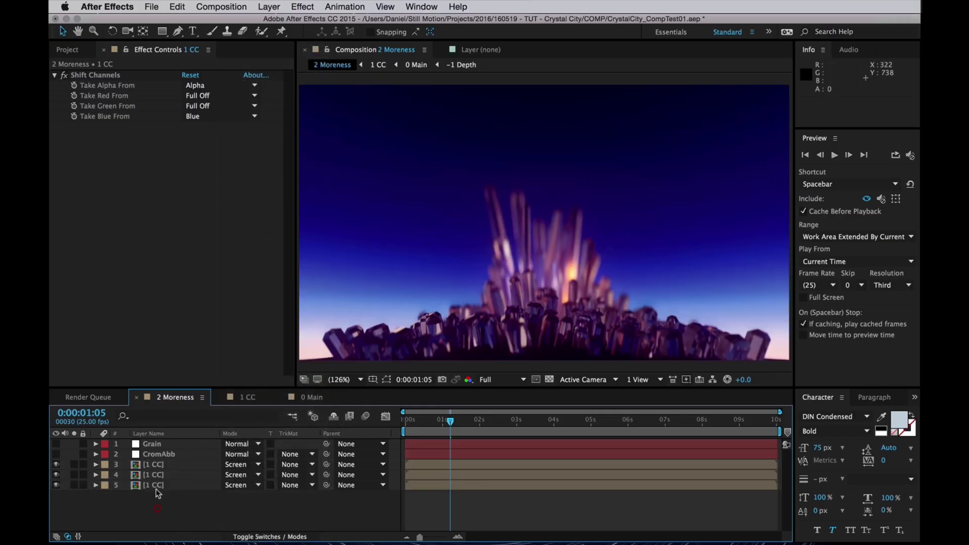
pyautogui.click(339, 380)
# Step: Rename the three channel layers R, G and B from top to bottom
pyautogui.click(176, 466)
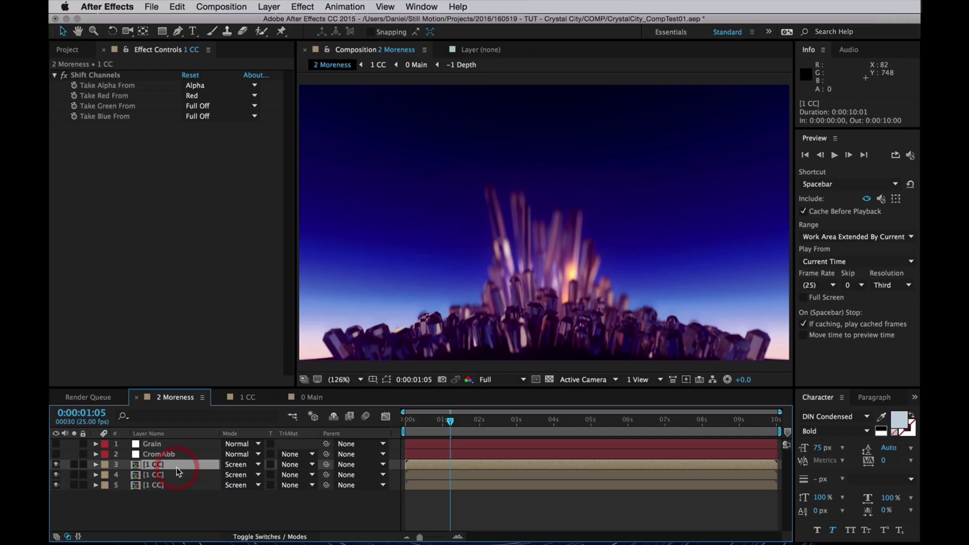
pyautogui.press('Return')
pyautogui.write('R')
pyautogui.press('Return')
pyautogui.press('super+Down')
pyautogui.press('Return')
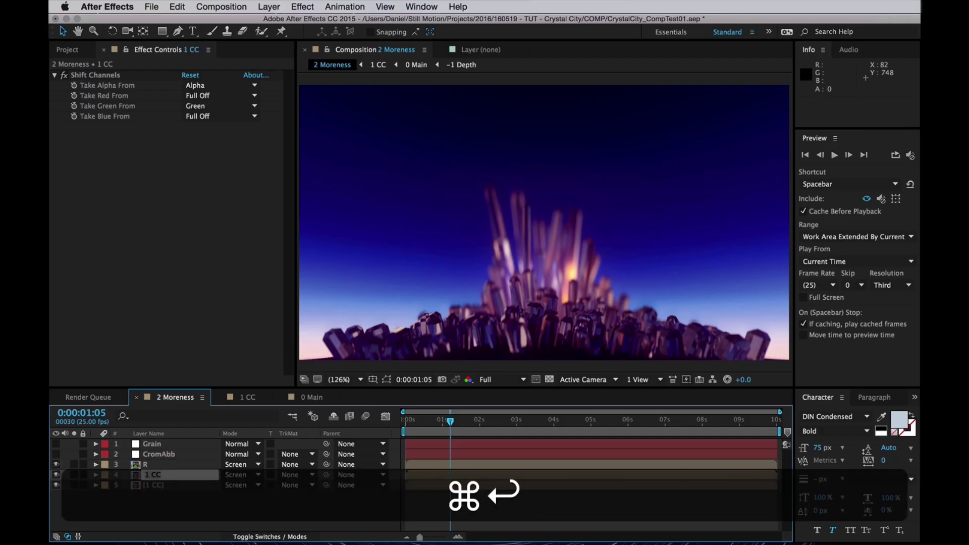
pyautogui.write('G')
pyautogui.press('Return')
pyautogui.press('super+Down')
pyautogui.press('Return')
pyautogui.write('B')
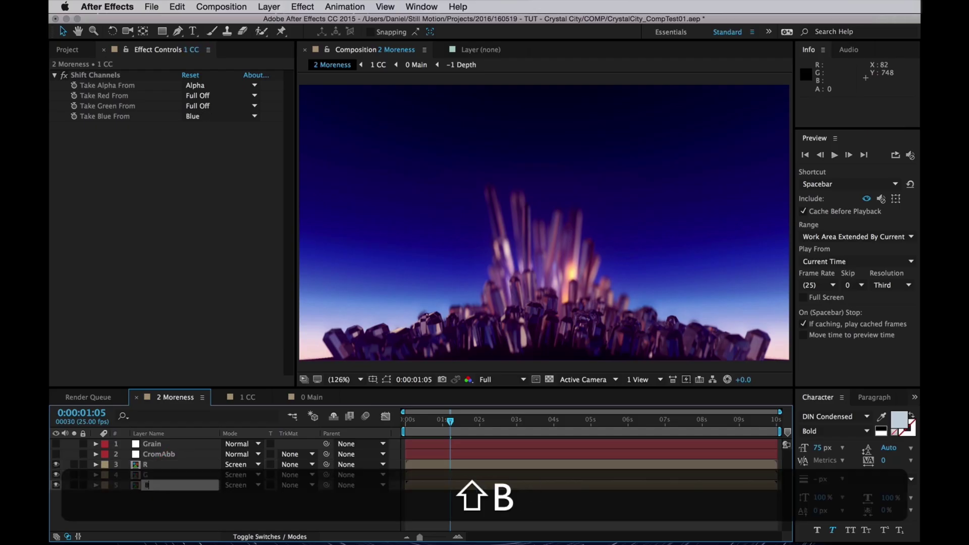
pyautogui.press('Return')
# Step: Select the R layer and zoom the composition viewer to 200%
pyautogui.click(144, 464)
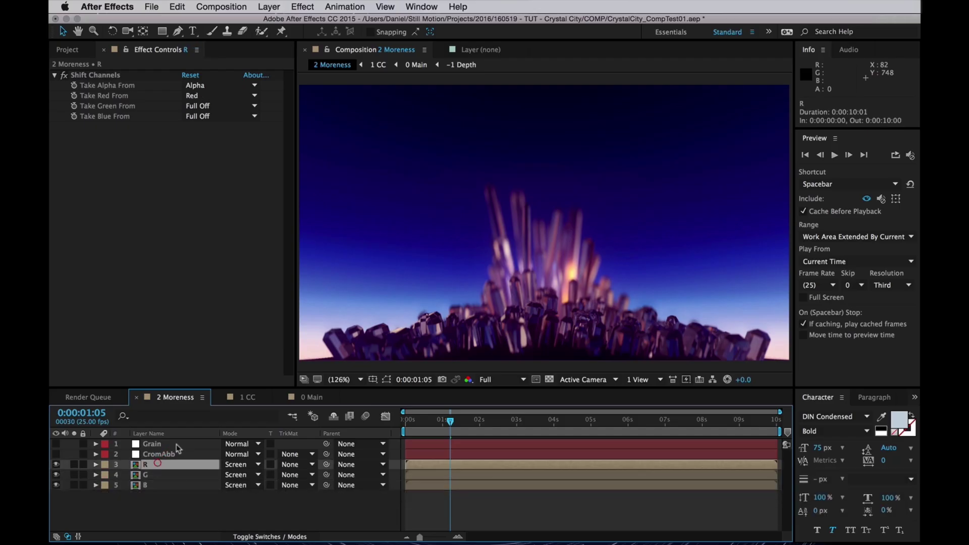
pyautogui.click(343, 379)
pyautogui.click(346, 462)
pyautogui.click(343, 379)
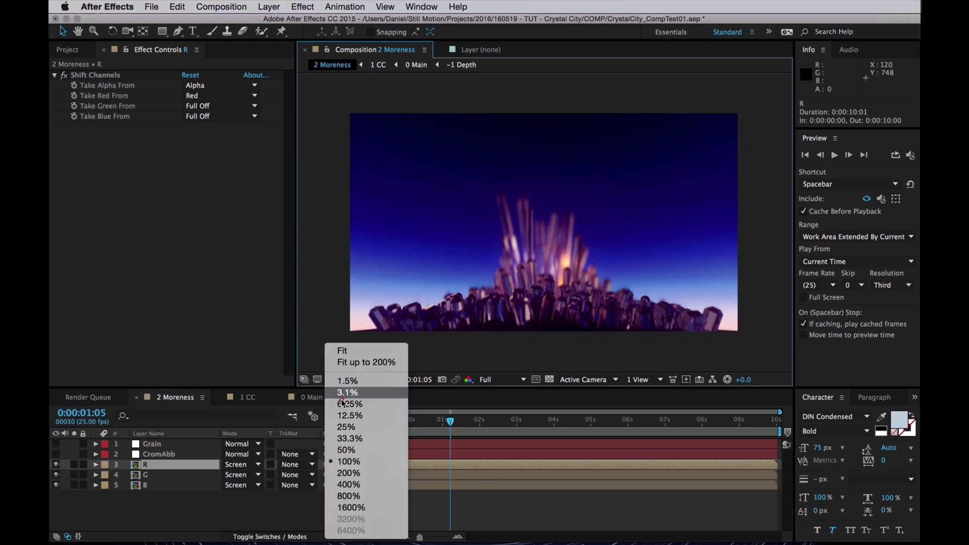
pyautogui.click(348, 472)
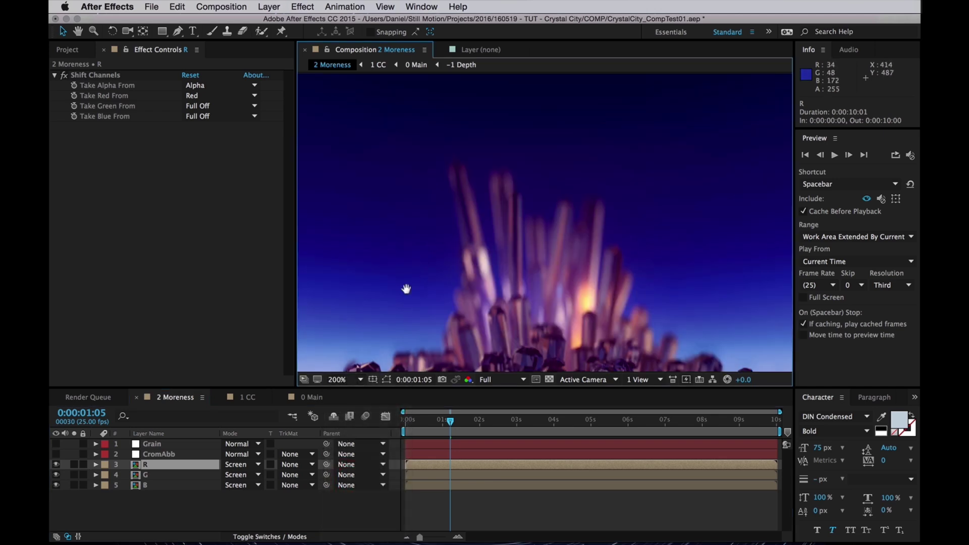
pyautogui.press('v')
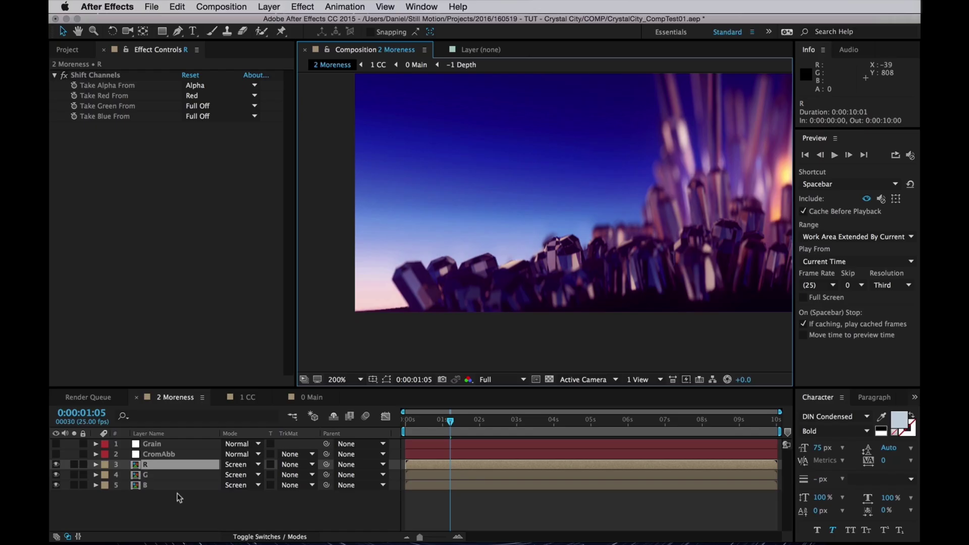
# Step: Apply Optics Compensation to the R layer and solo it
pyautogui.click(456, 6)
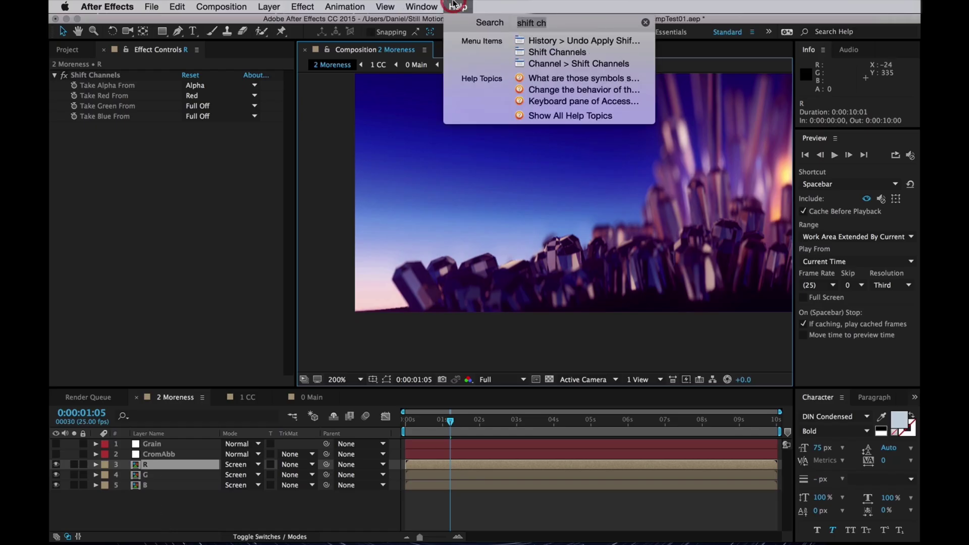
pyautogui.write('optics')
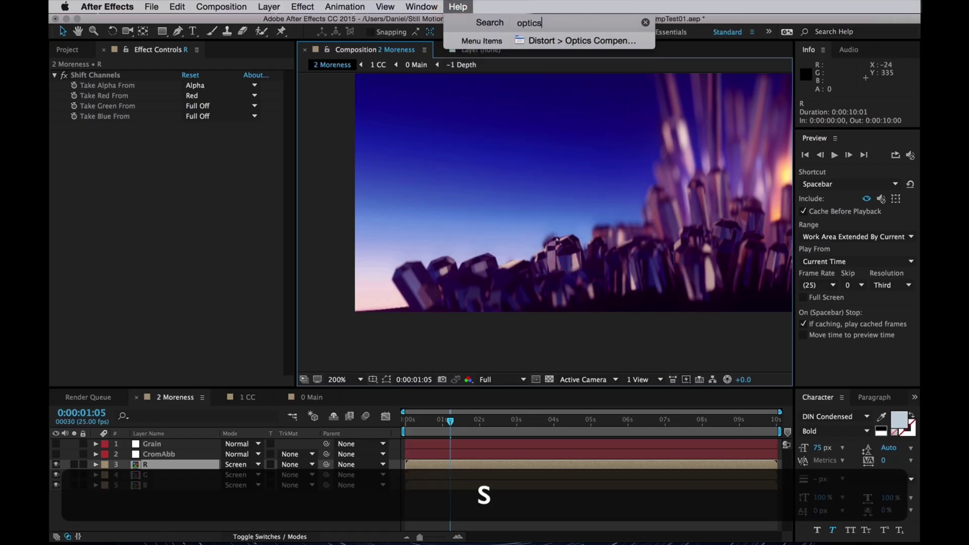
pyautogui.press('Down')
pyautogui.press('Return')
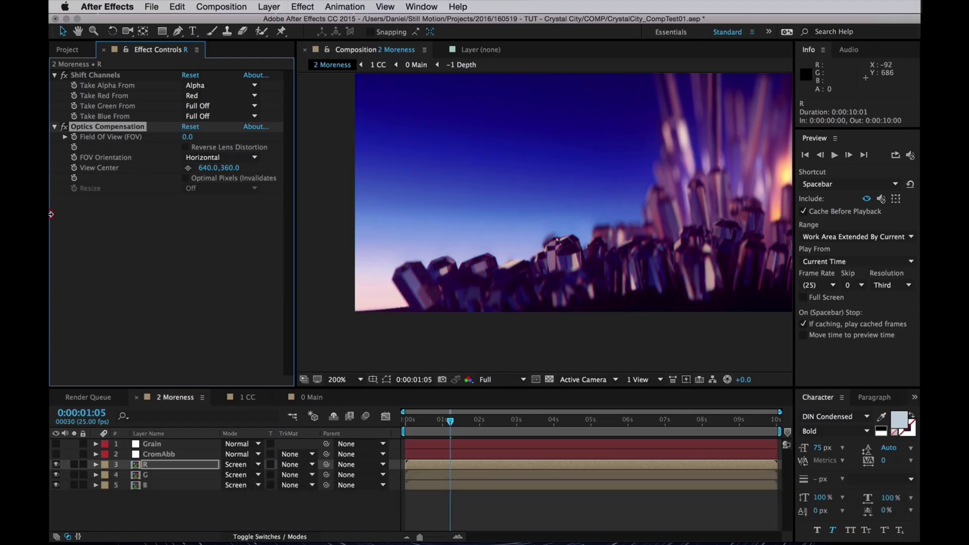
pyautogui.click(321, 149)
pyautogui.click(74, 465)
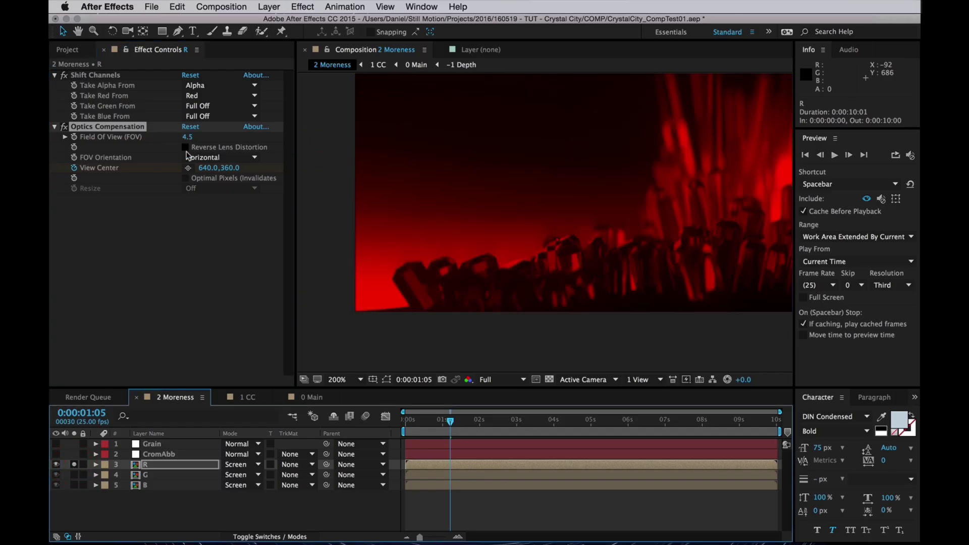
# Step: Test Field Of View, reset the effect, enable Reverse Lens Distortion and adjust Field Of View
pyautogui.moveTo(187, 136); pyautogui.dragTo(580, 237)
pyautogui.click(337, 379)
pyautogui.click(352, 350)
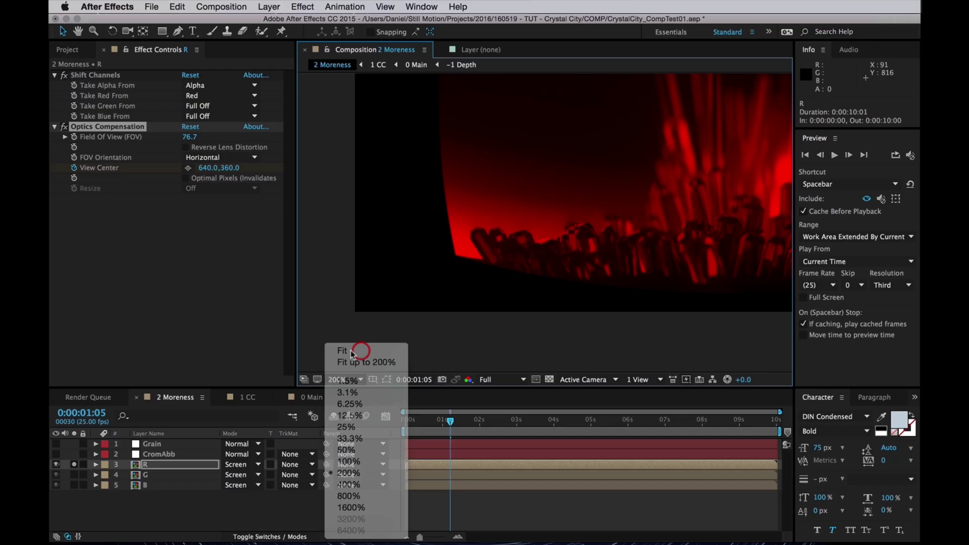
pyautogui.click(189, 127)
pyautogui.click(185, 148)
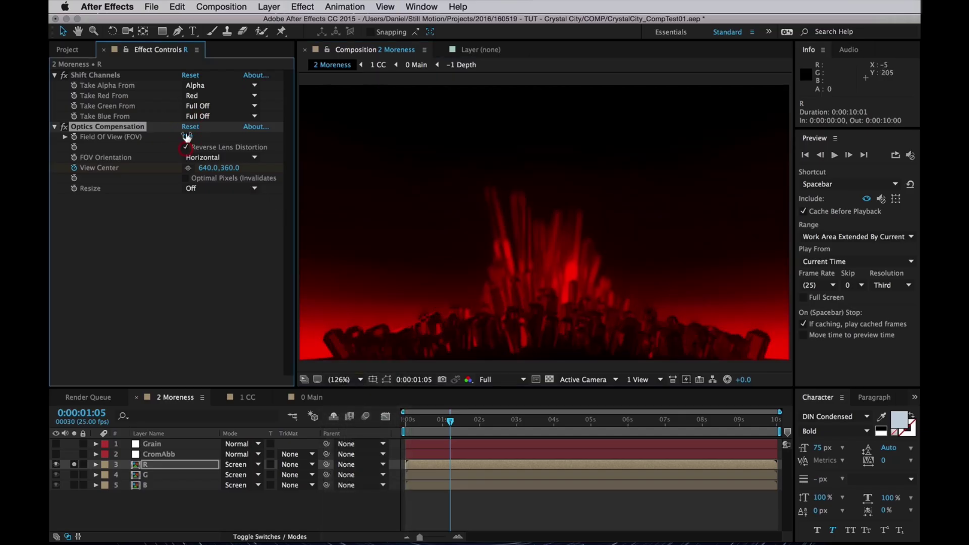
pyautogui.moveTo(215, 140); pyautogui.dragTo(212, 140)
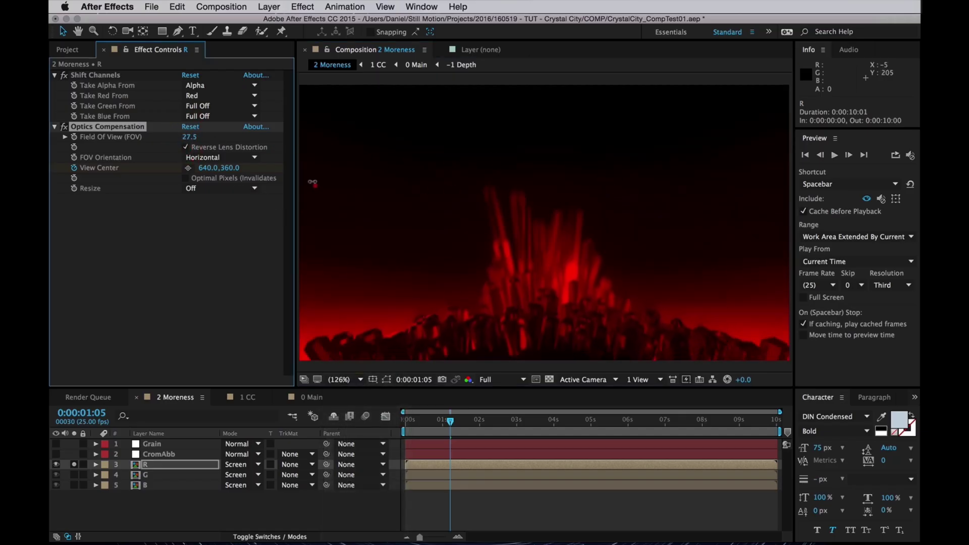
pyautogui.click(195, 198)
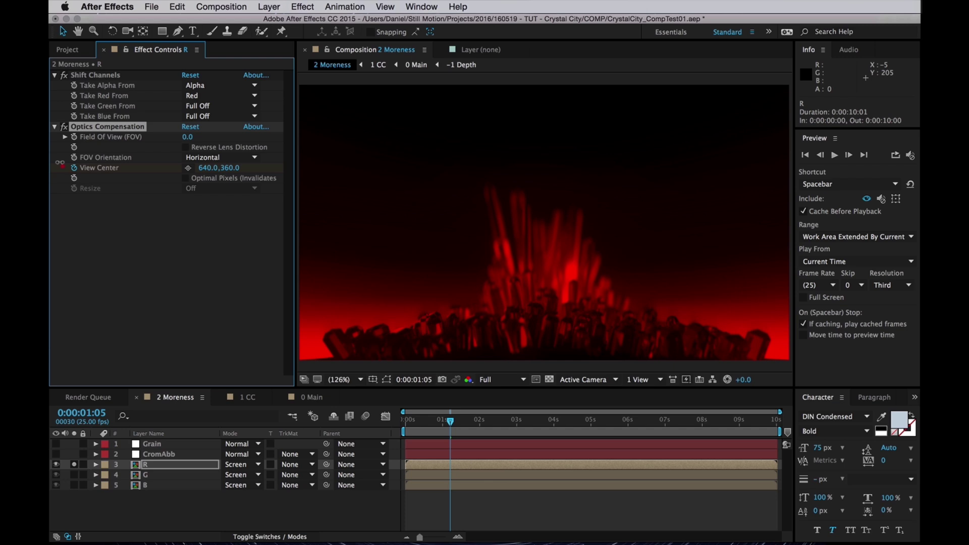
pyautogui.moveTo(187, 136); pyautogui.dragTo(195, 137)
# Step: Set the R layer's Optics Compensation Field Of View to 15
pyautogui.click(154, 171)
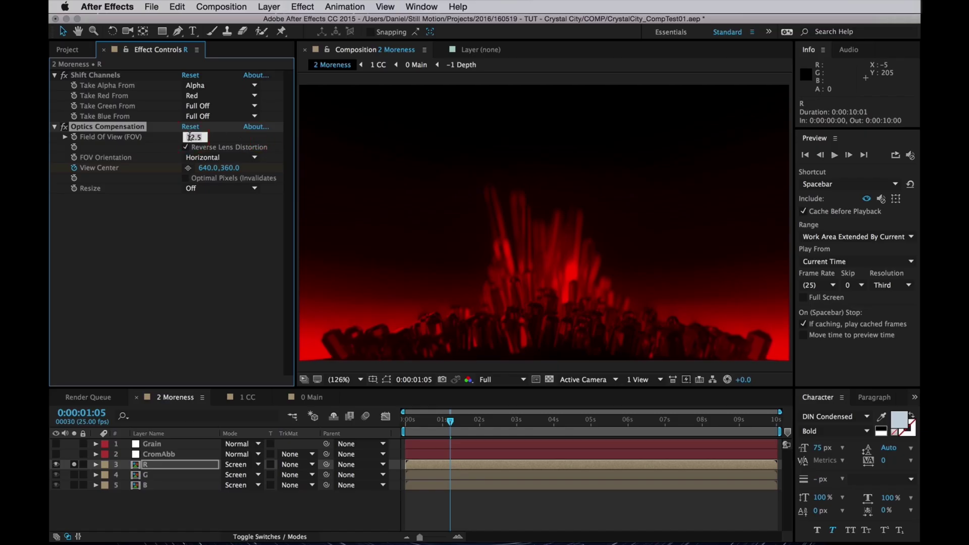
pyautogui.write('5')
pyautogui.press('Return')
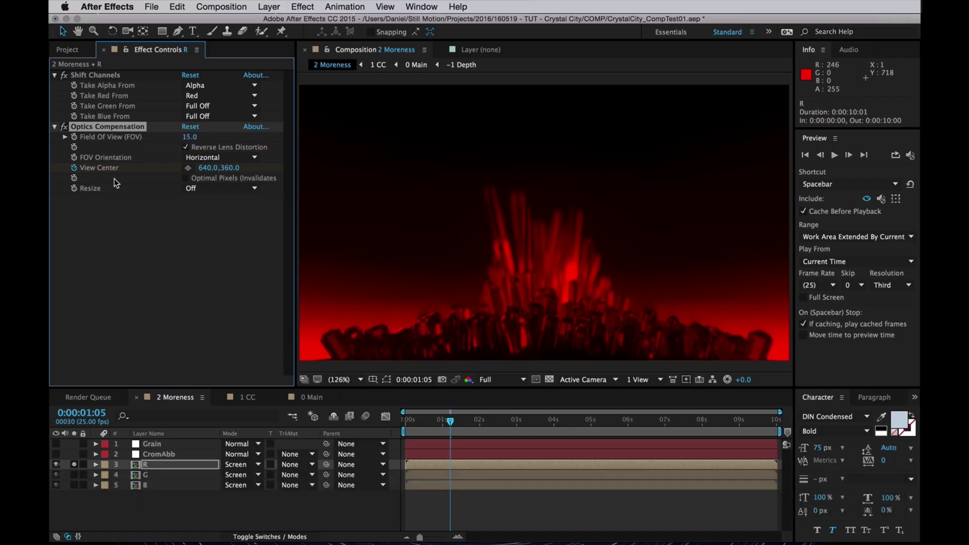
# Step: Copy Optics Compensation from R and paste it onto the soloed B layer
pyautogui.press('super+c')
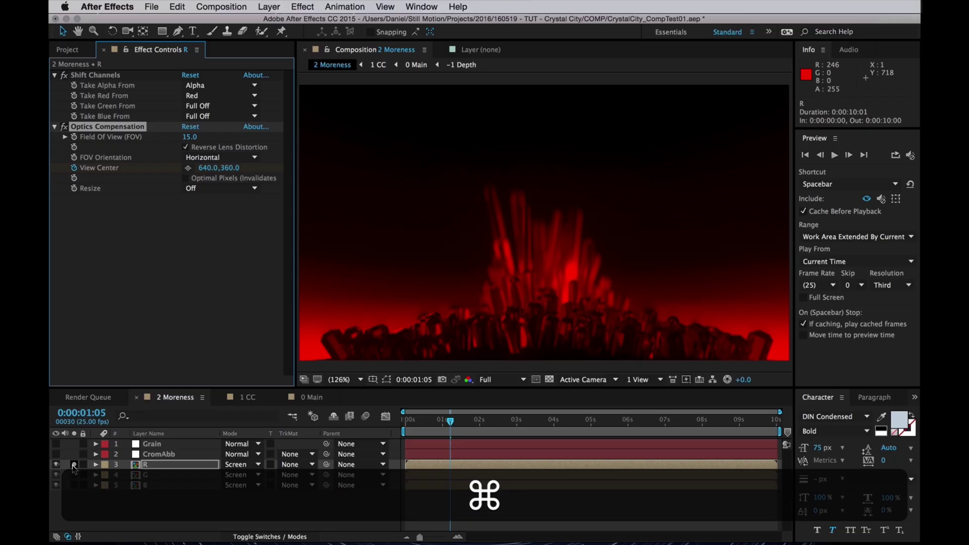
pyautogui.click(74, 464)
pyautogui.click(155, 484)
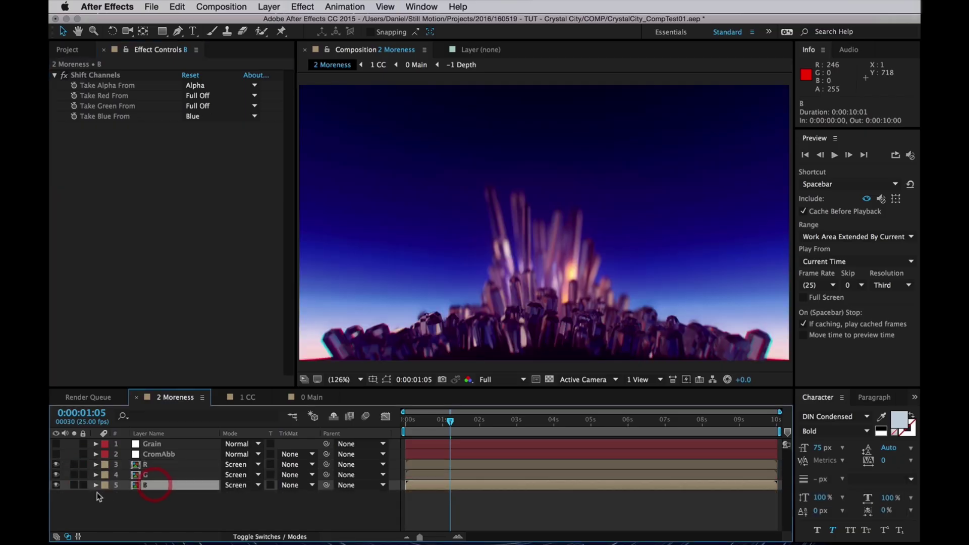
pyautogui.click(74, 485)
pyautogui.press('super+v')
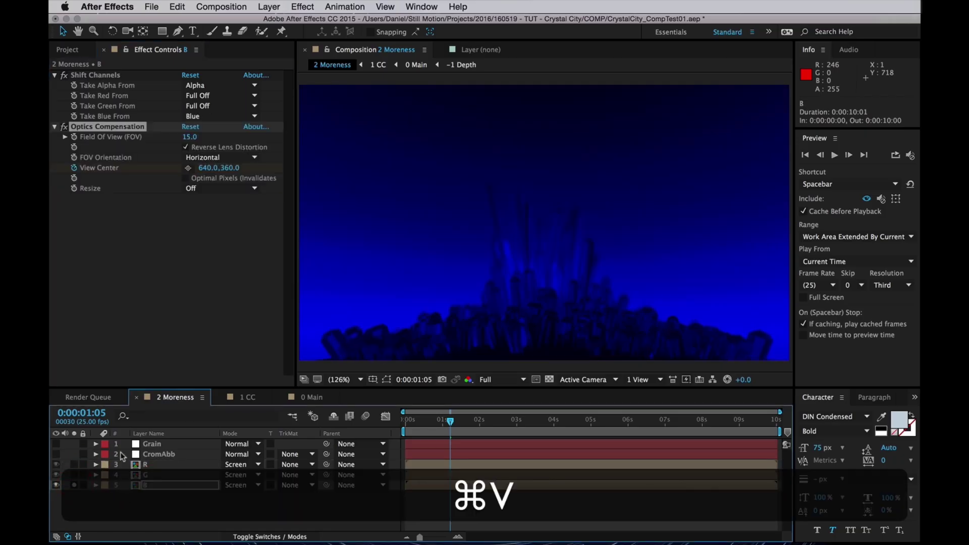
# Step: Uncheck Reverse Lens Distortion on B's Optics Compensation, then select the R layer
pyautogui.click(65, 127)
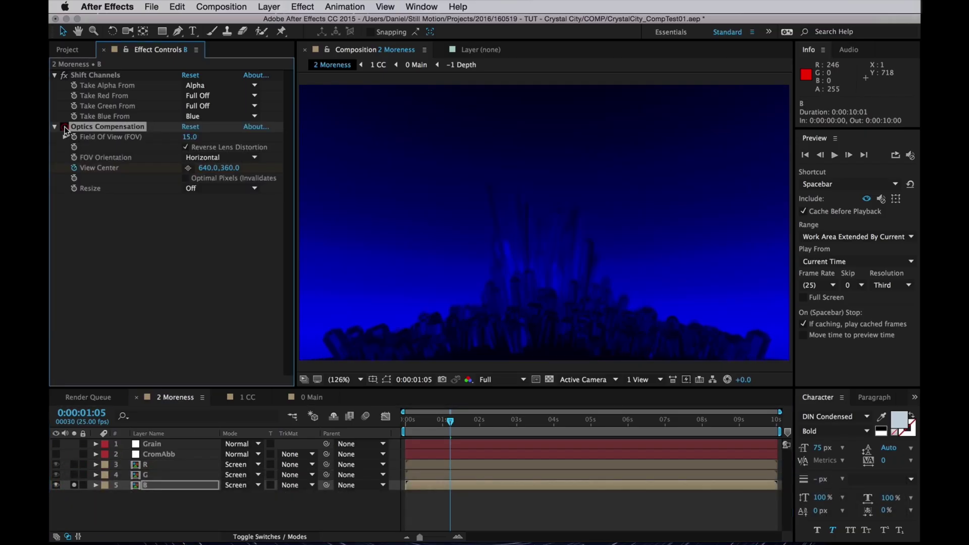
pyautogui.click(185, 148)
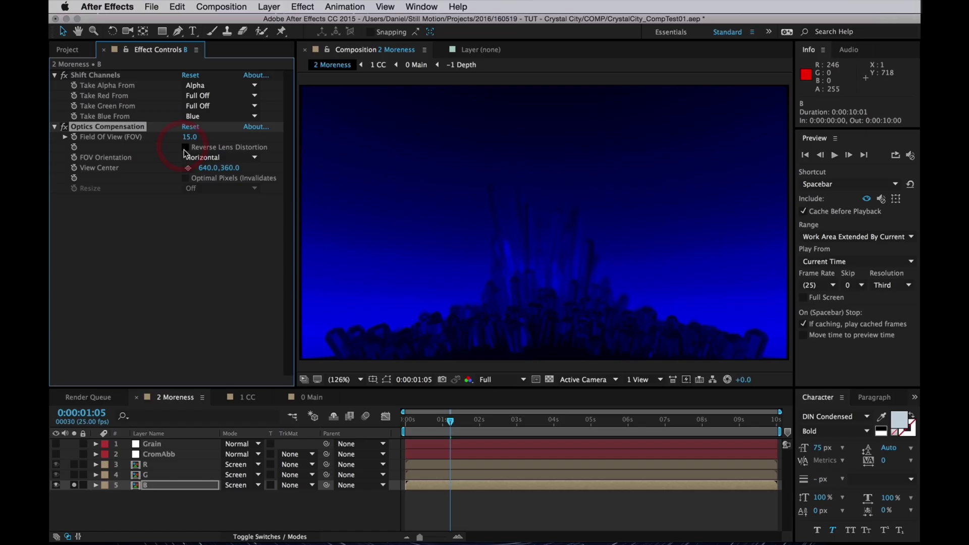
pyautogui.press('super+Up')
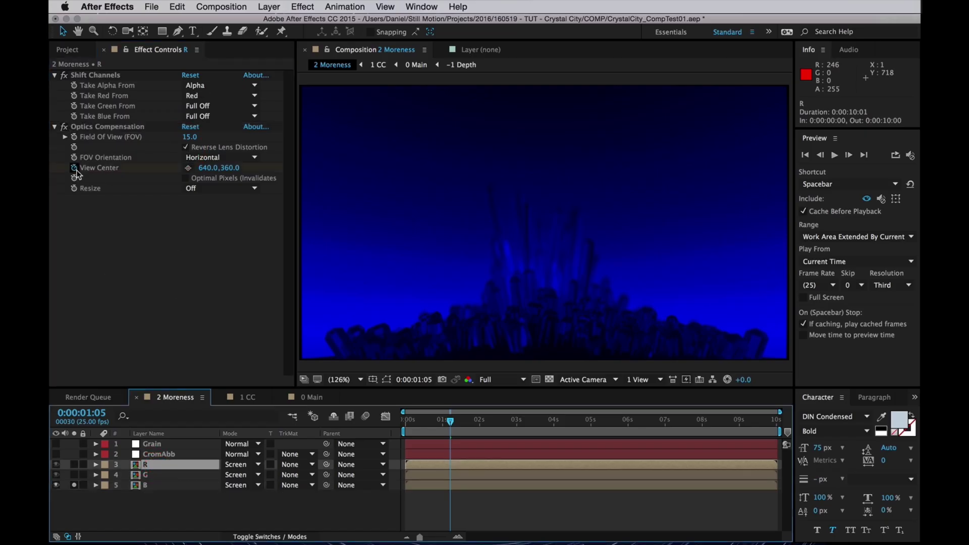
pyautogui.press('super+Up')
# Step: Unsolo B, zoom the viewer to 200% and pan to the frame's left edge
pyautogui.click(74, 485)
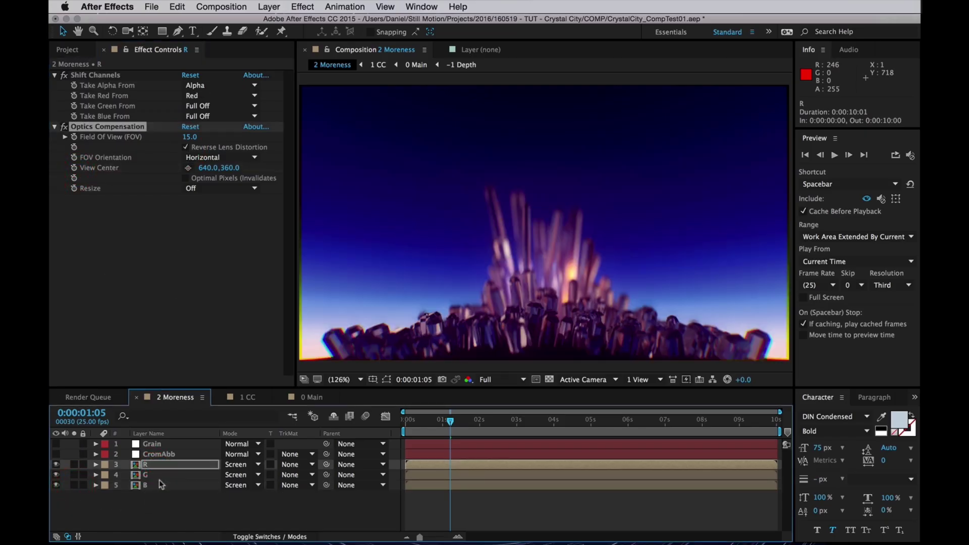
pyautogui.click(359, 379)
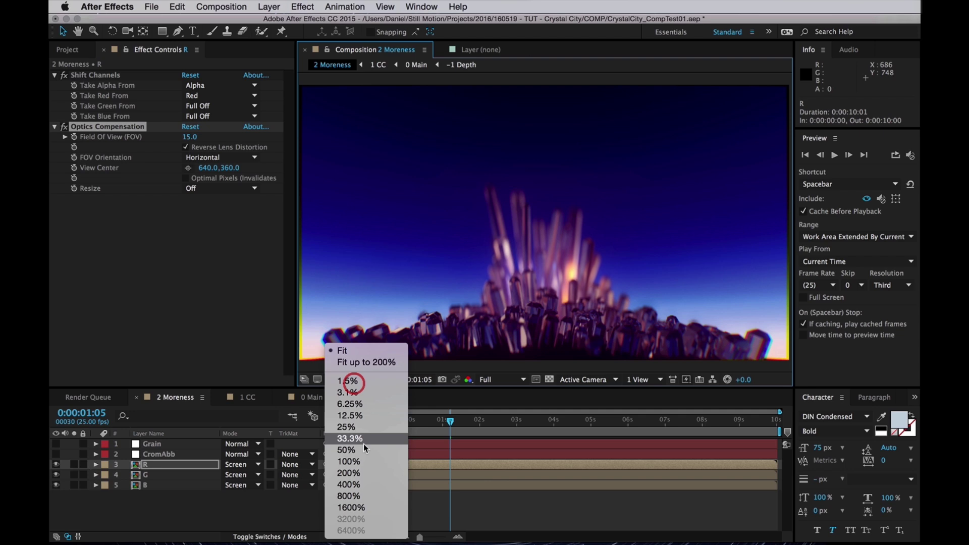
pyautogui.click(363, 460)
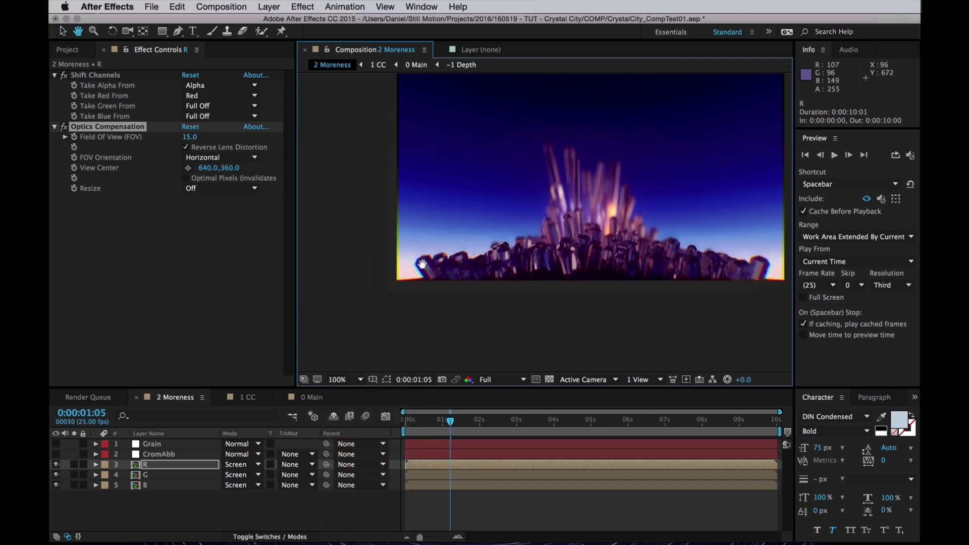
pyautogui.click(348, 379)
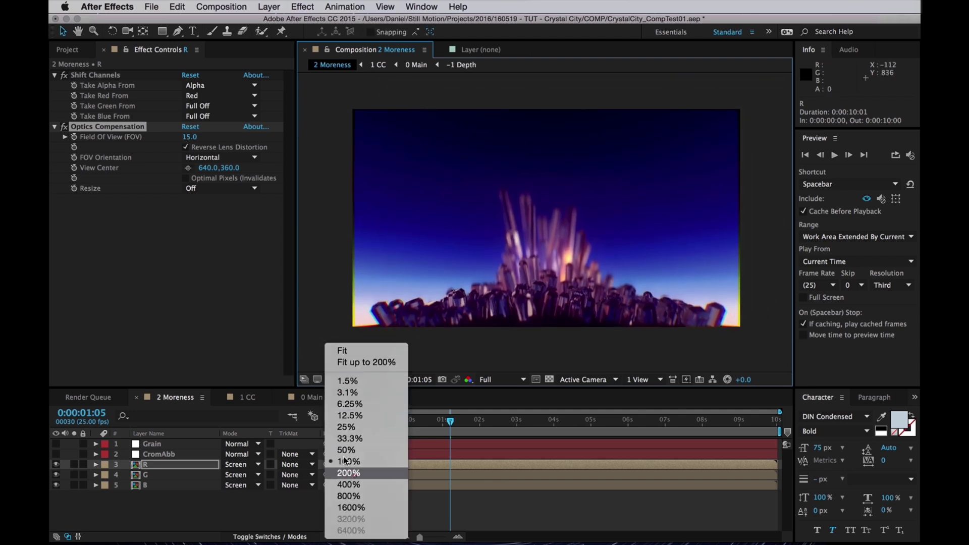
pyautogui.click(363, 472)
pyautogui.moveTo(379, 342); pyautogui.dragTo(536, 200)
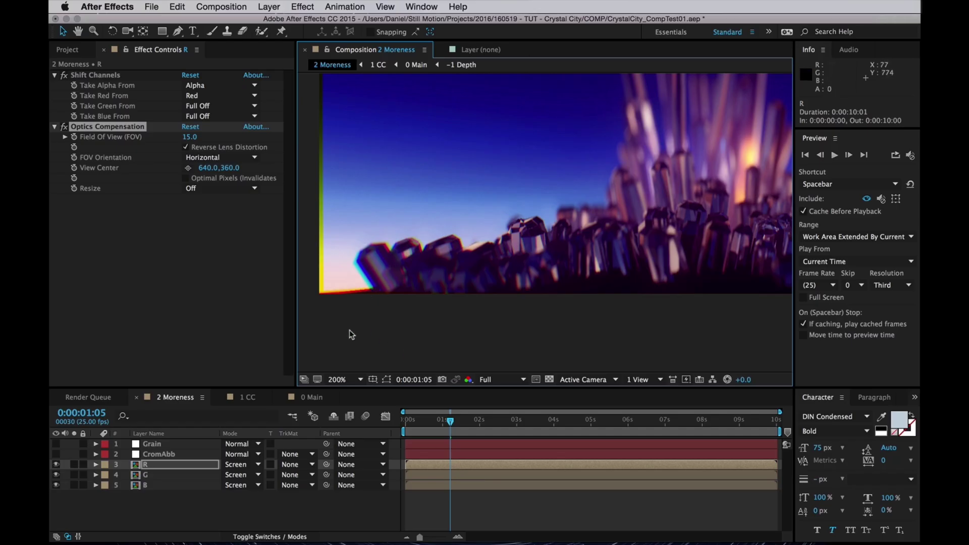
# Step: Set Field Of View to 8 on the R layer, then on the B layer
pyautogui.click(190, 137)
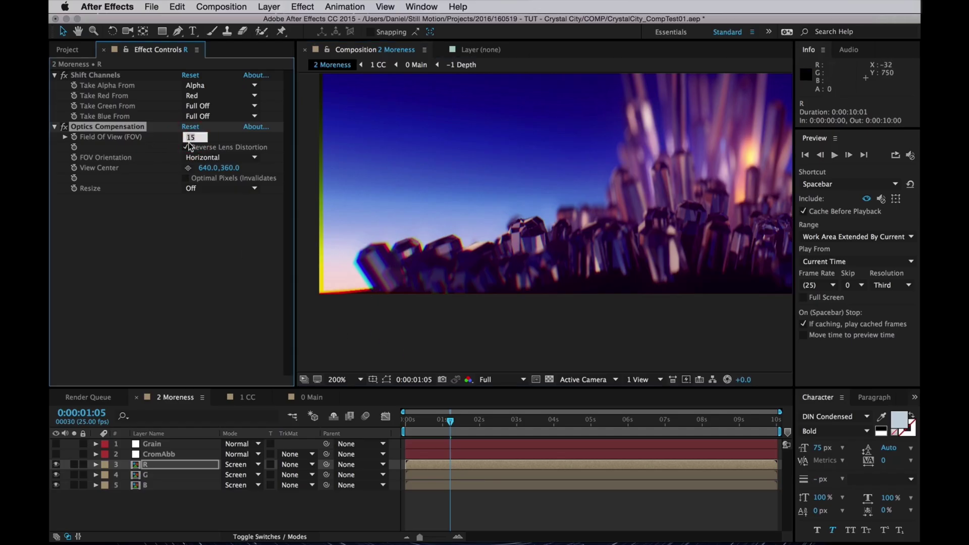
pyautogui.write('8')
pyautogui.press('Return')
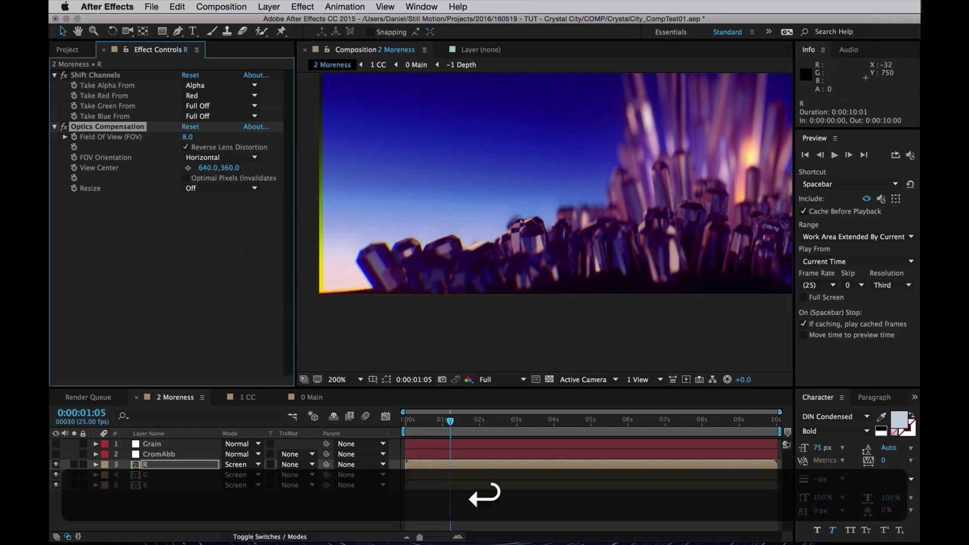
pyautogui.click(161, 485)
pyautogui.click(190, 136)
pyautogui.write('8')
pyautogui.click(190, 137)
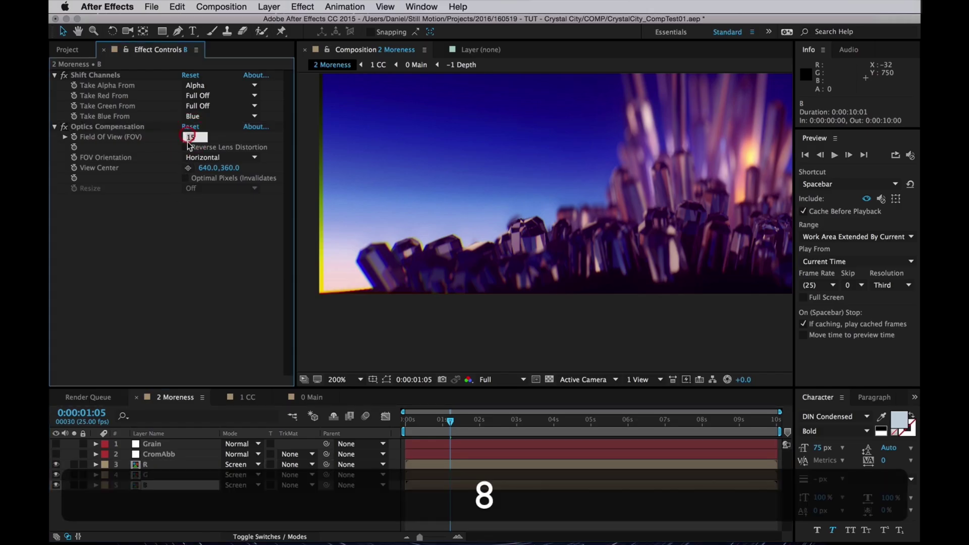
pyautogui.write('8')
pyautogui.click(178, 283)
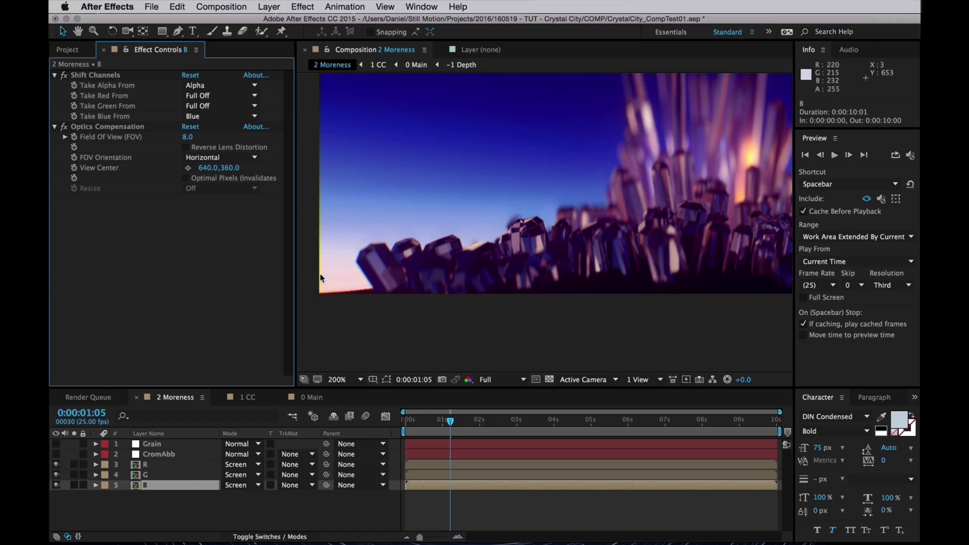
# Step: Solo the B layer, apply CC RepeTile and move it above Optics Compensation
pyautogui.click(166, 511)
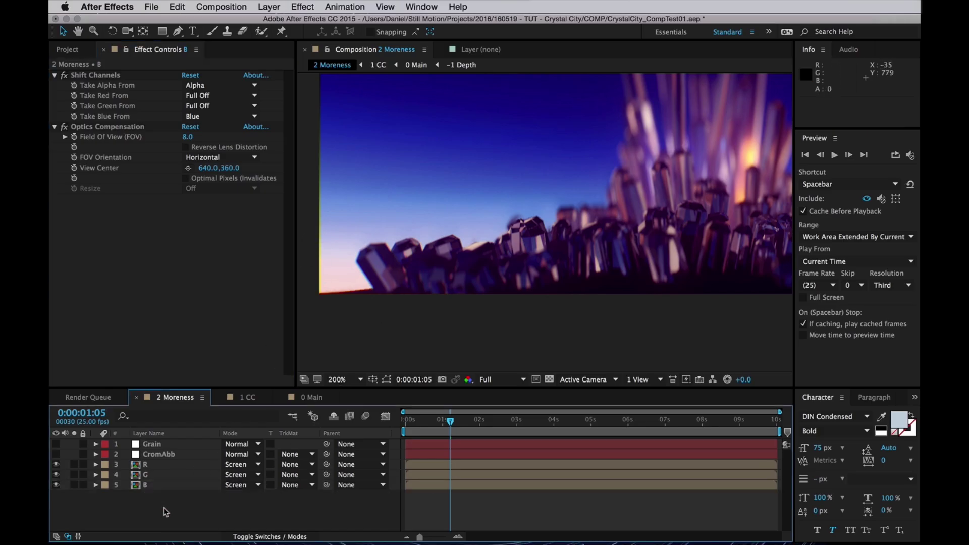
pyautogui.click(167, 486)
pyautogui.click(75, 485)
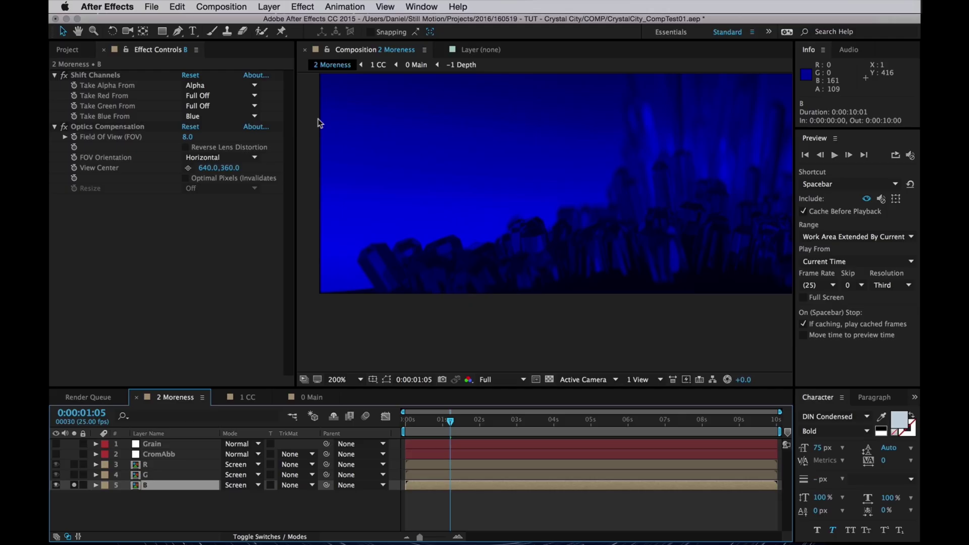
pyautogui.click(458, 7)
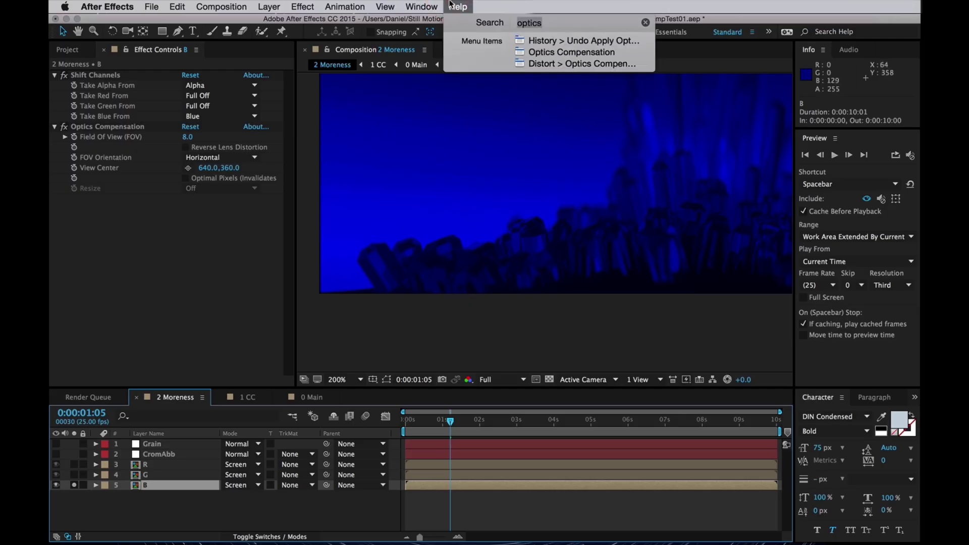
pyautogui.write('repe')
pyautogui.press('Return')
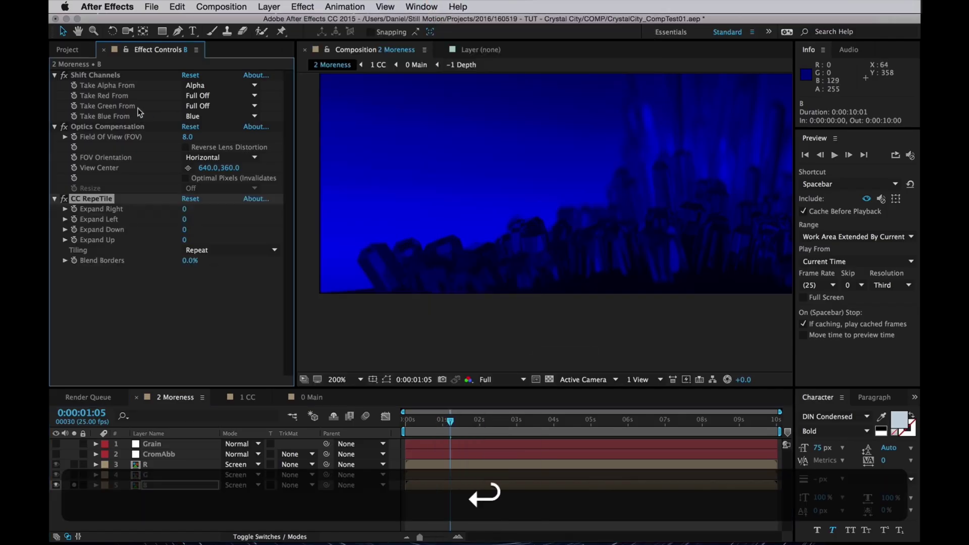
pyautogui.moveTo(93, 202); pyautogui.dragTo(112, 121)
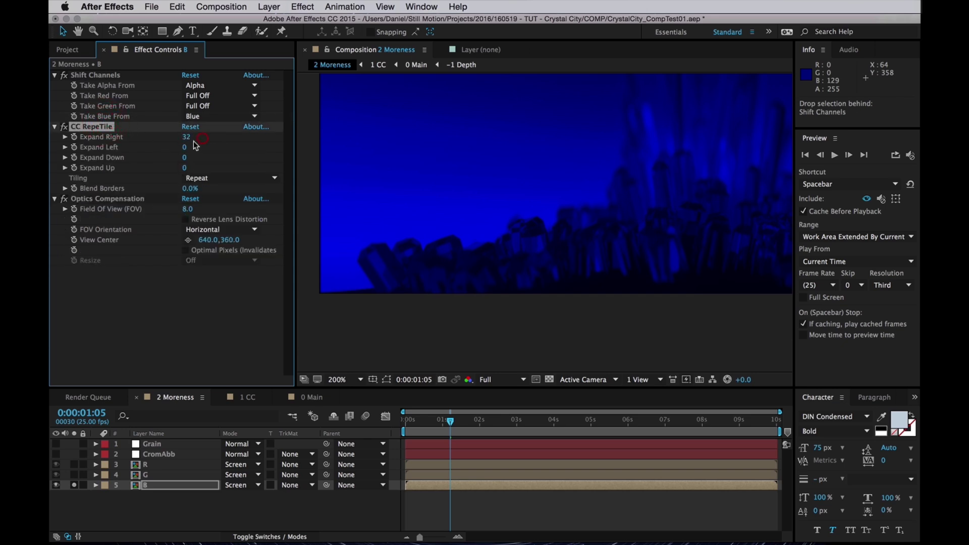
# Step: Set CC RepeTile's Expand Right, Left, Down and Up values each to 10
pyautogui.write('10')
pyautogui.press('Tab')
pyautogui.write('10')
pyautogui.press('Tab')
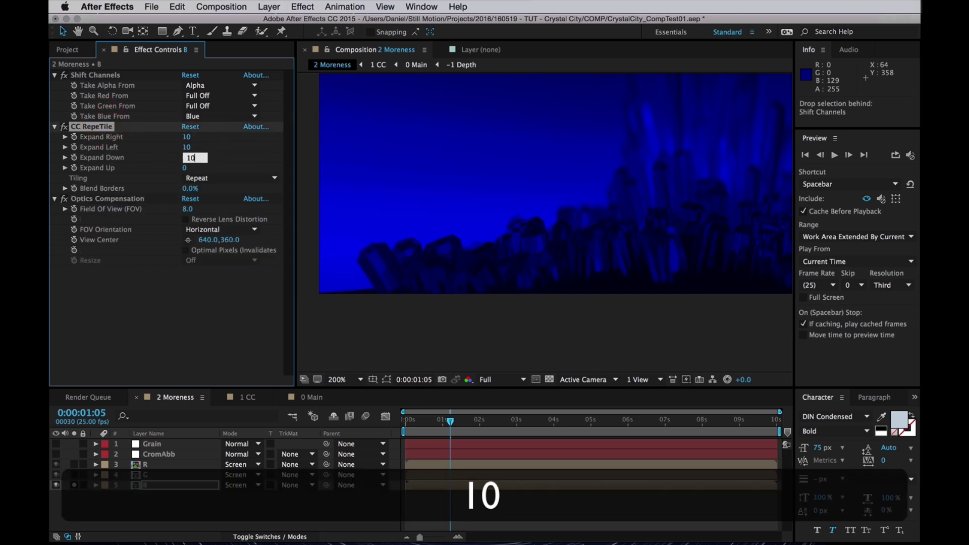
pyautogui.write('10')
pyautogui.press('Tab')
pyautogui.write('10')
pyautogui.press('Return')
# Step: Set CC RepeTile Tiling to Unfold and unsolo the B layer
pyautogui.click(275, 178)
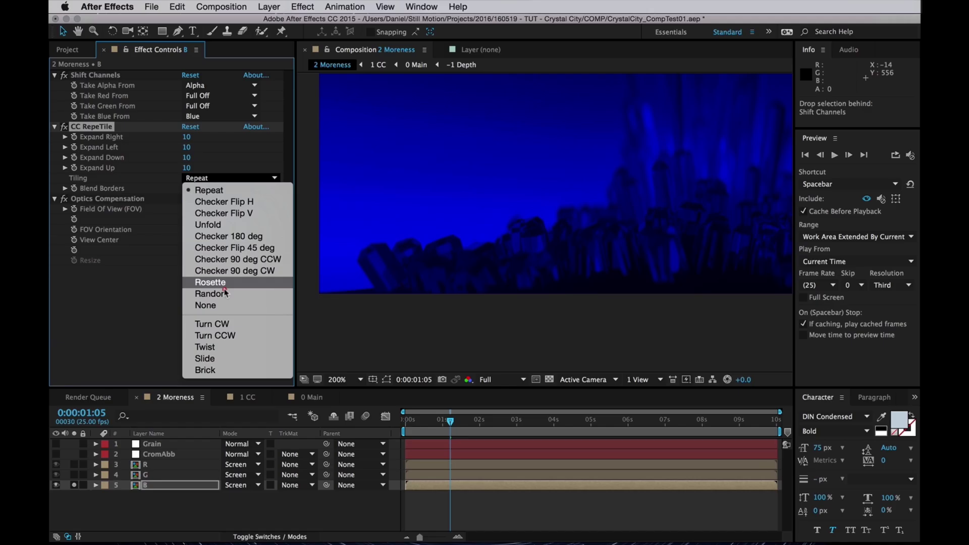
pyautogui.click(219, 226)
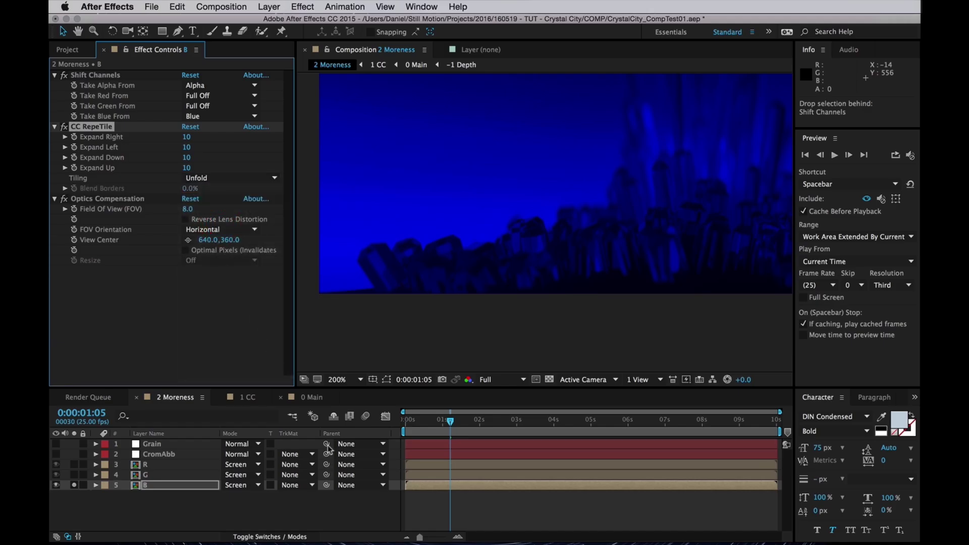
pyautogui.click(83, 504)
pyautogui.click(74, 485)
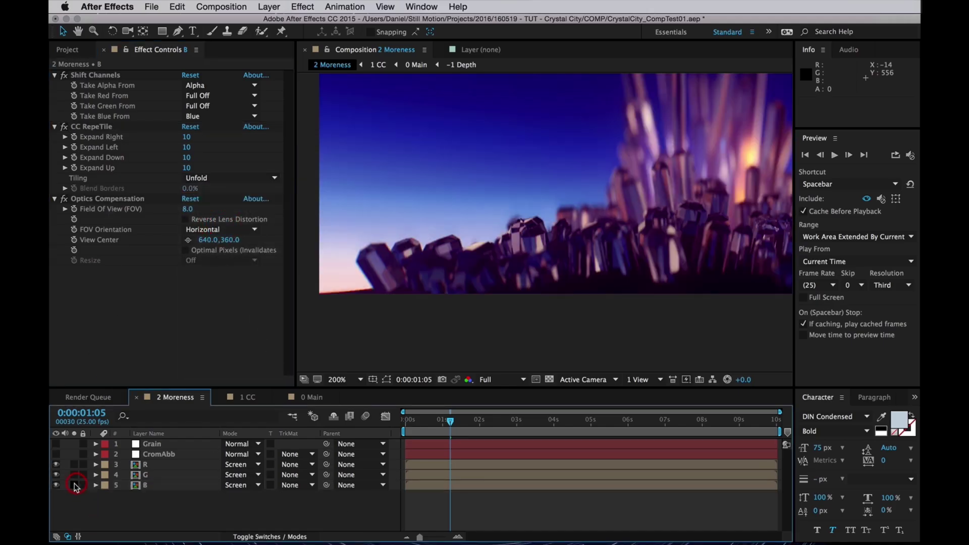
pyautogui.click(336, 380)
pyautogui.click(355, 351)
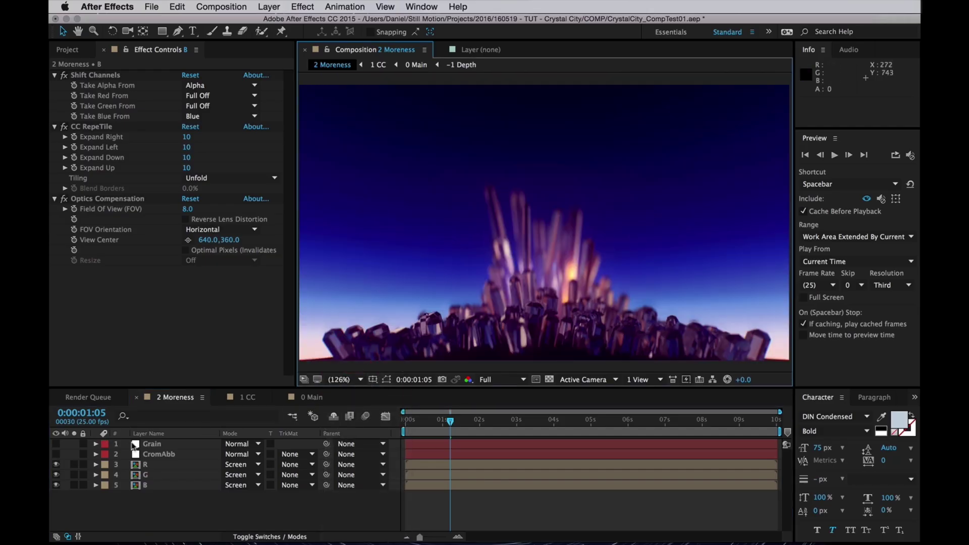
pyautogui.click(339, 379)
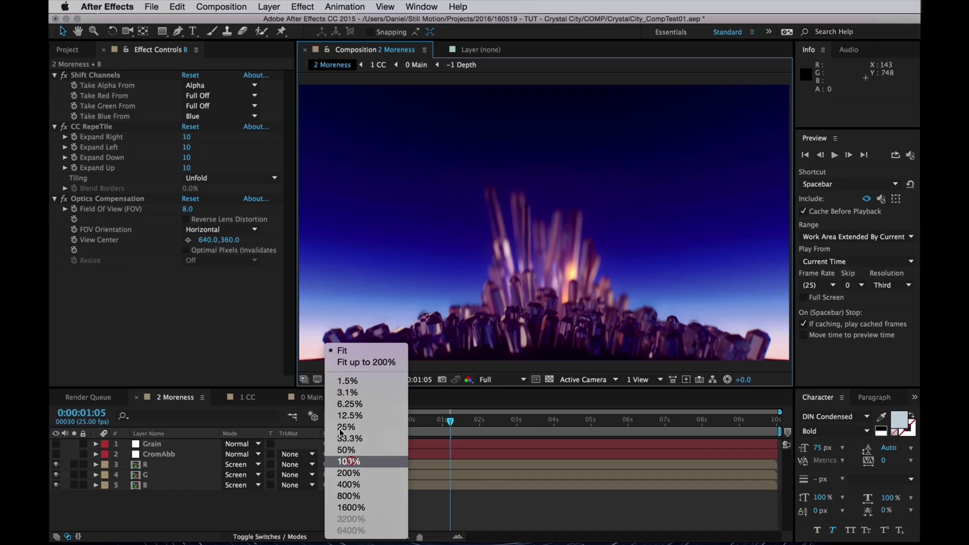
pyautogui.click(348, 461)
pyautogui.click(341, 379)
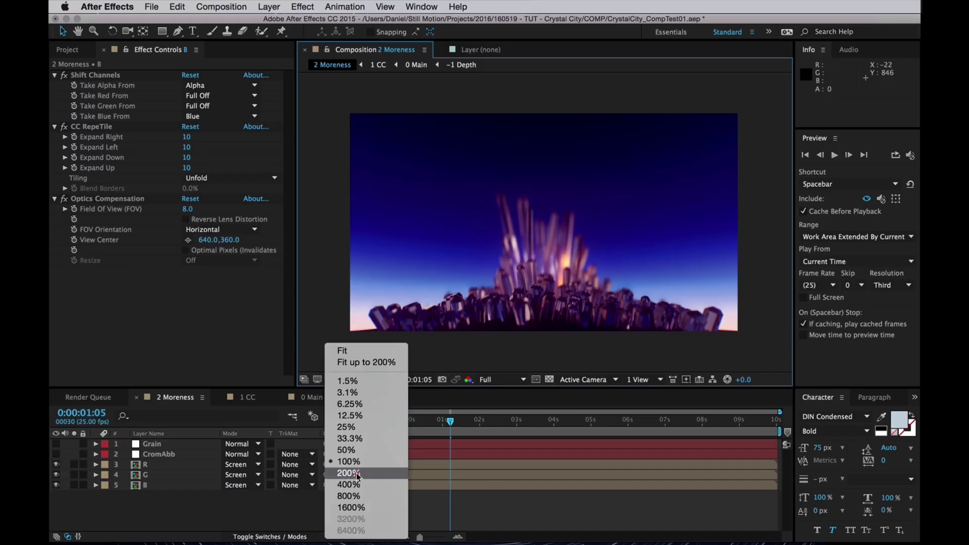
pyautogui.click(357, 475)
pyautogui.moveTo(512, 194); pyautogui.dragTo(552, 210)
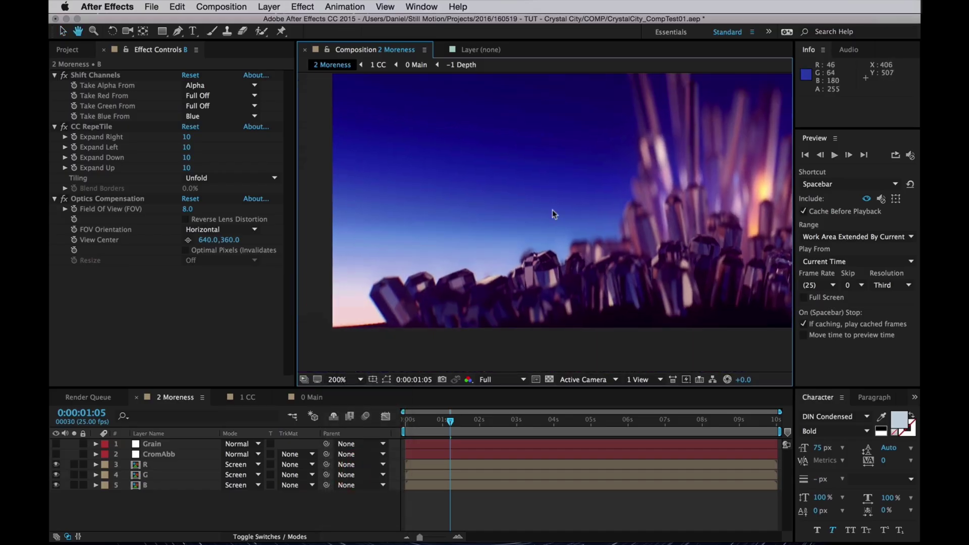